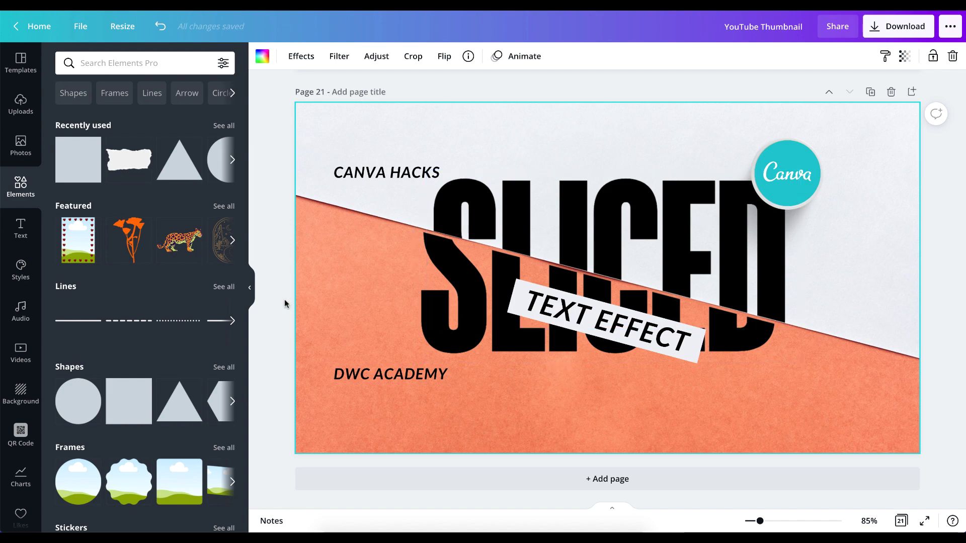
# Step: Deselect the finished SLICED example and add blank page 22 after page 21
pyautogui.click(268, 295)
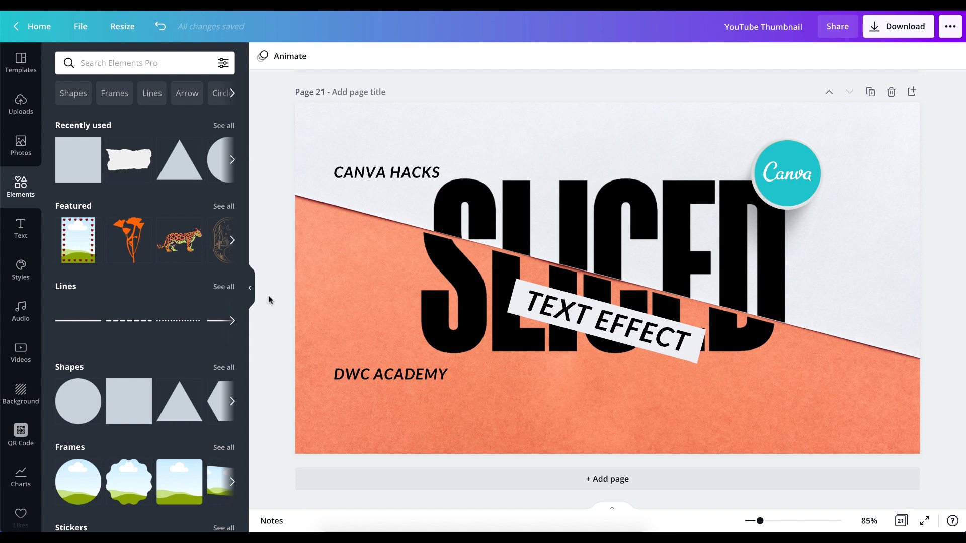
pyautogui.click(391, 481)
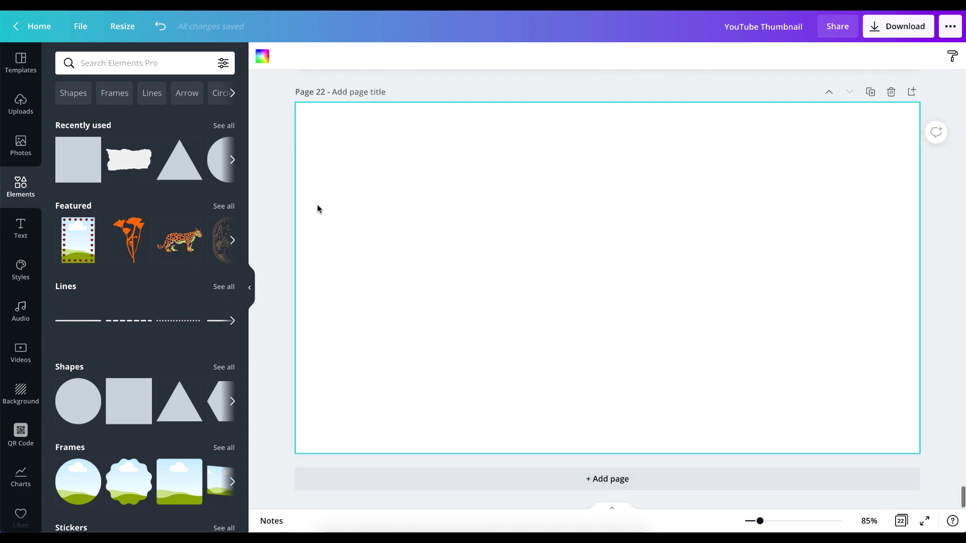
# Step: Add a heading reading 'Sliced' and make it all uppercase
pyautogui.click(20, 229)
pyautogui.click(108, 121)
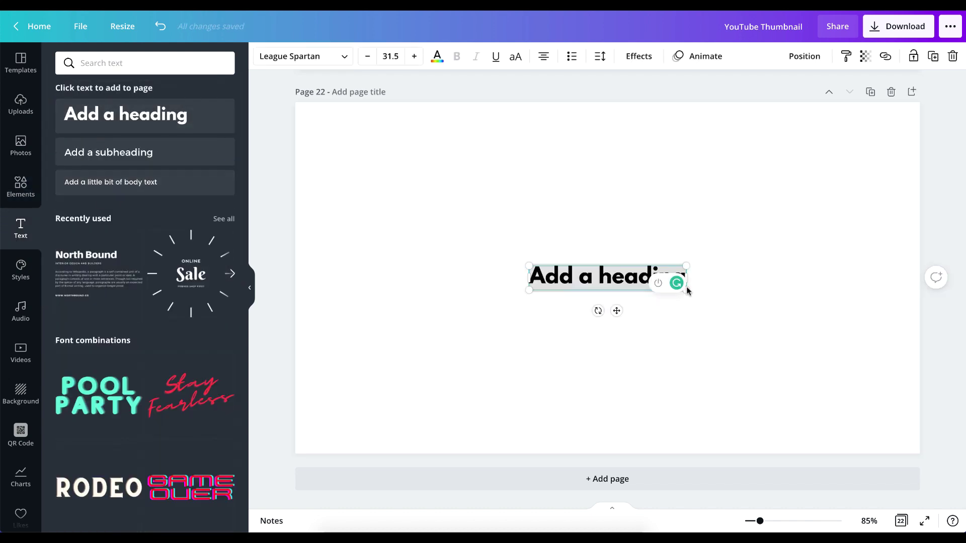
pyautogui.moveTo(684, 265); pyautogui.dragTo(775, 252)
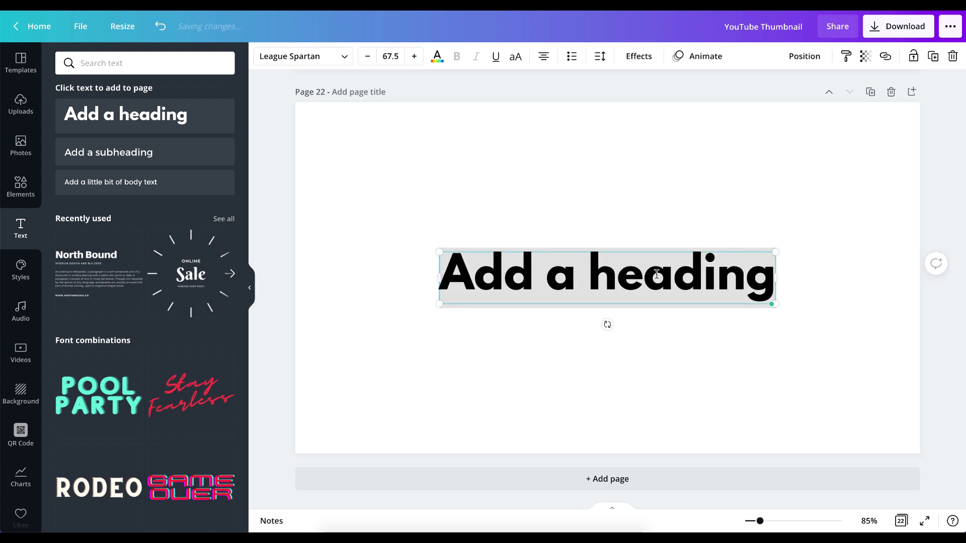
pyautogui.write('Sliced')
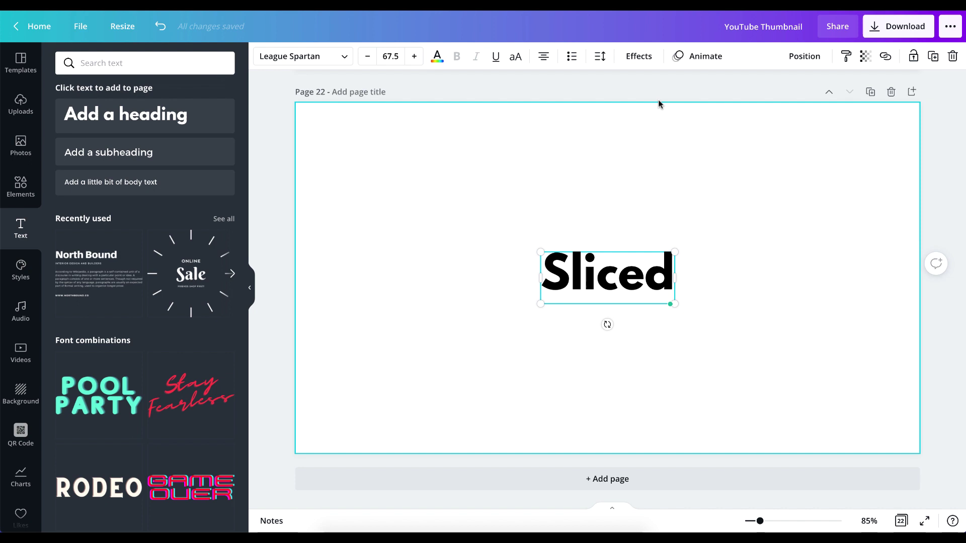
pyautogui.click(515, 57)
# Step: Enlarge the SLICED heading to size 204
pyautogui.moveTo(681, 255); pyautogui.dragTo(782, 177)
pyautogui.click(424, 184)
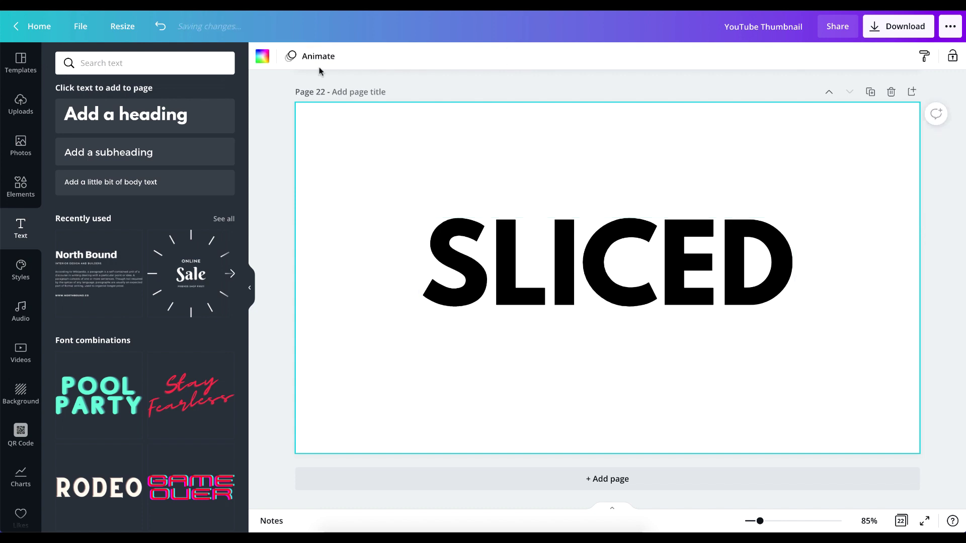
pyautogui.click(458, 260)
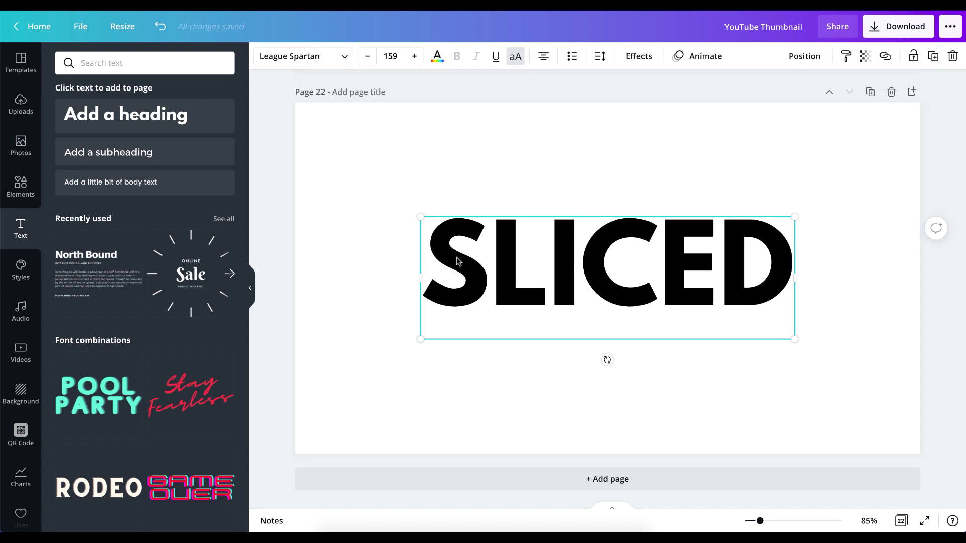
pyautogui.moveTo(794, 218); pyautogui.dragTo(838, 183)
pyautogui.click(599, 124)
pyautogui.click(476, 239)
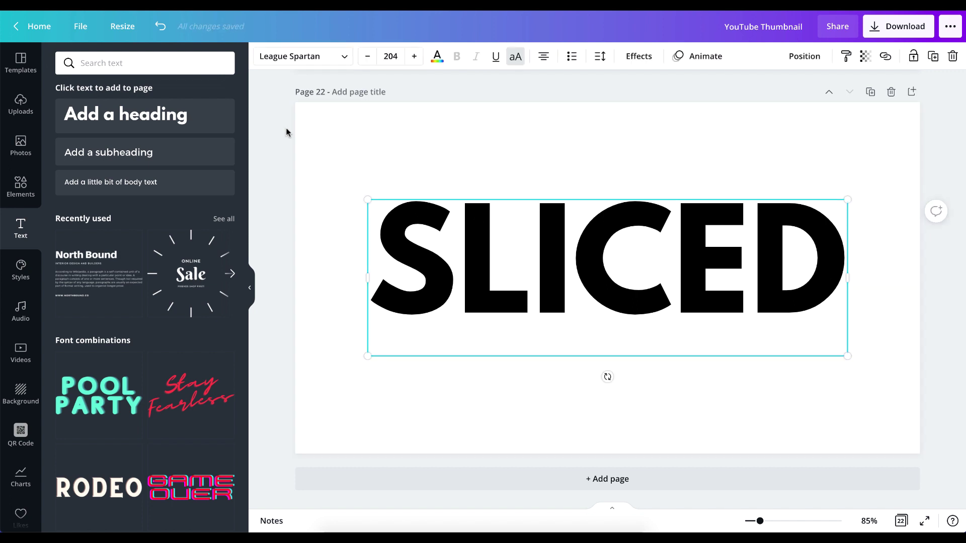
pyautogui.click(300, 66)
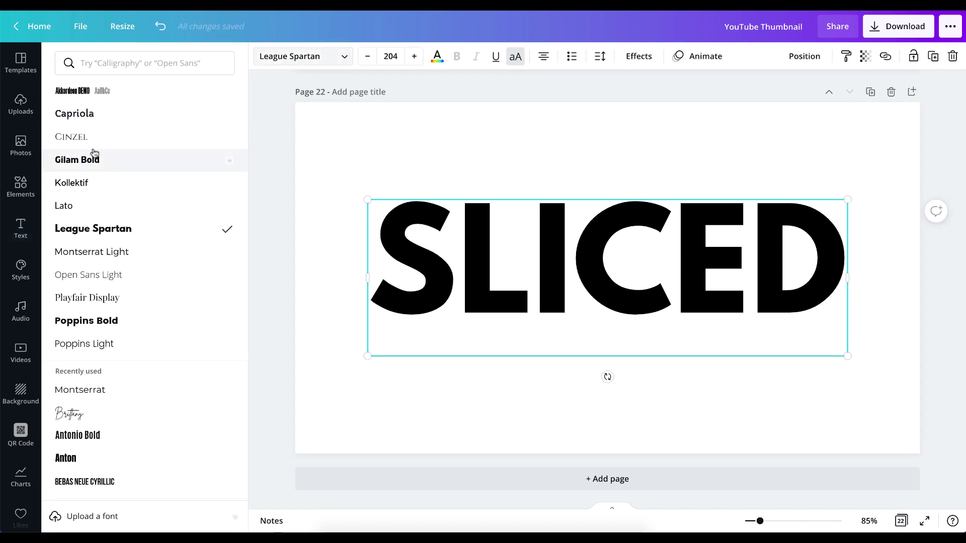
# Step: Set the SLICED heading in the Anton font
pyautogui.click(83, 62)
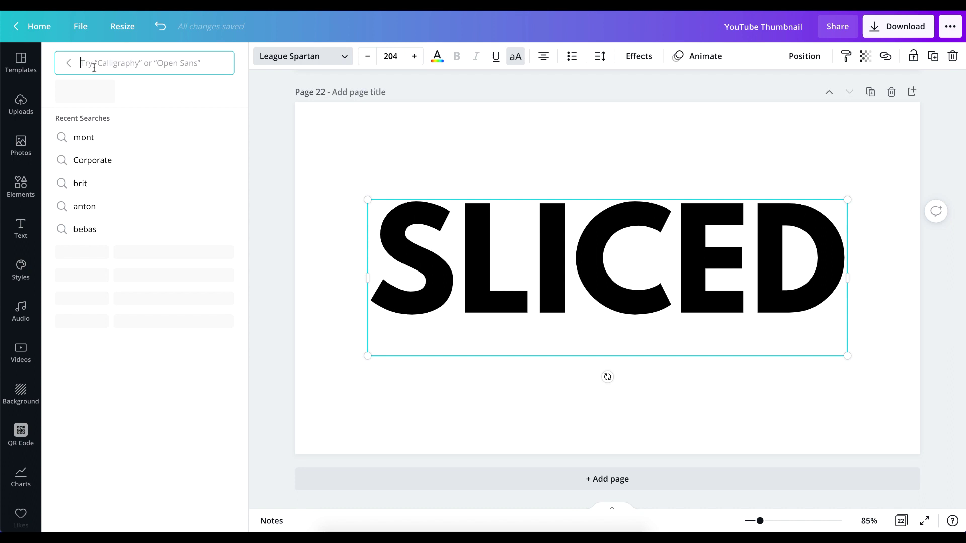
pyautogui.write('anton')
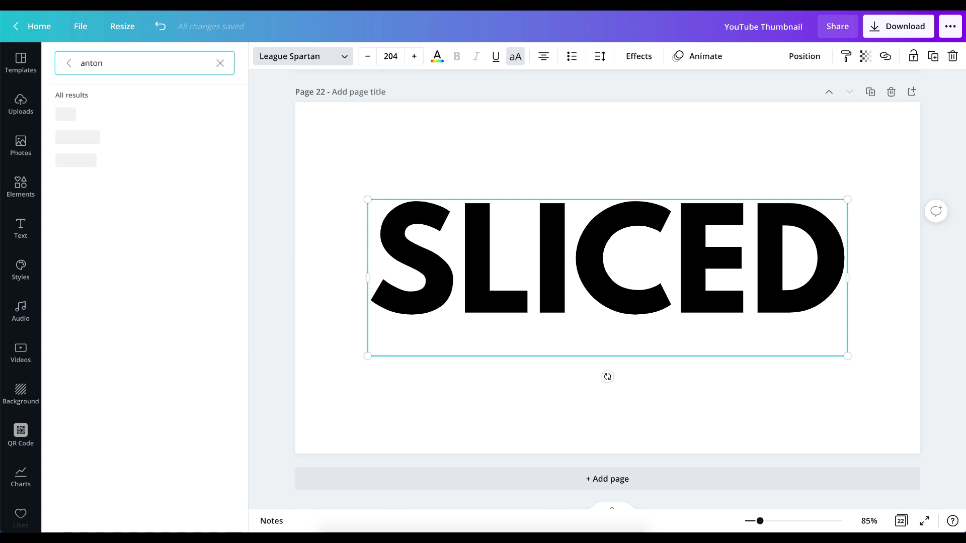
pyautogui.click(76, 113)
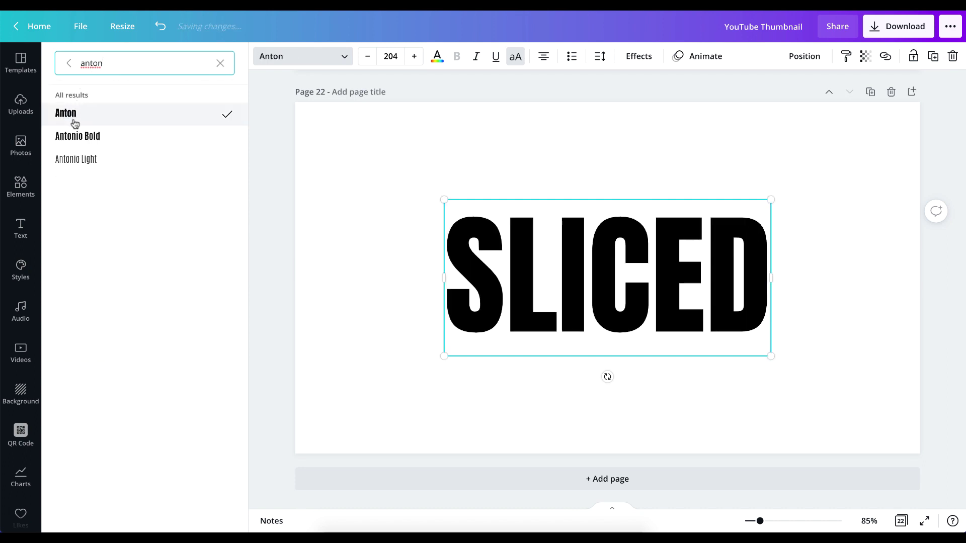
pyautogui.moveTo(768, 200); pyautogui.dragTo(792, 191)
pyautogui.click(766, 241)
# Step: Enlarge SLICED to about size 258, centred across the page
pyautogui.click(895, 151)
pyautogui.click(669, 253)
pyautogui.scroll(5, 799, 190)
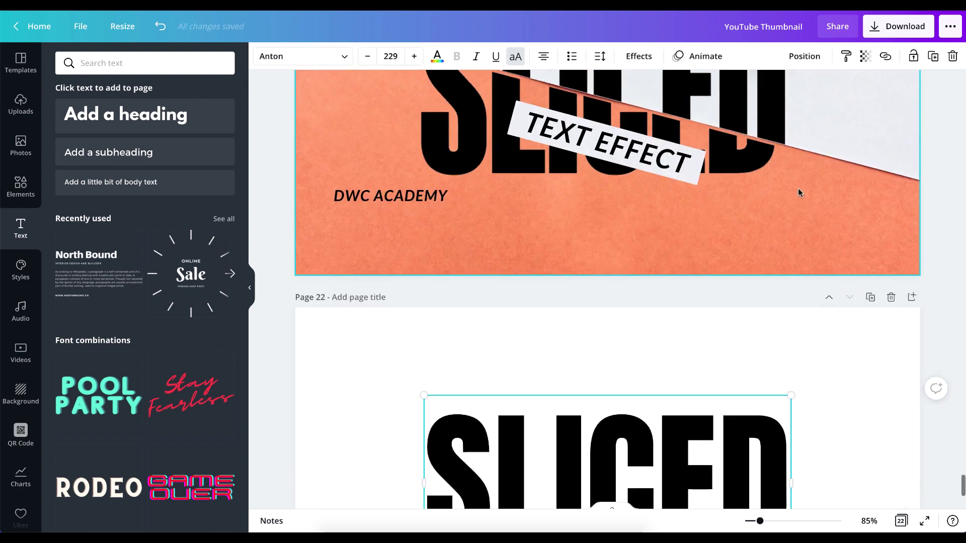
pyautogui.scroll(-2, 799, 192)
pyautogui.scroll(-4, 799, 193)
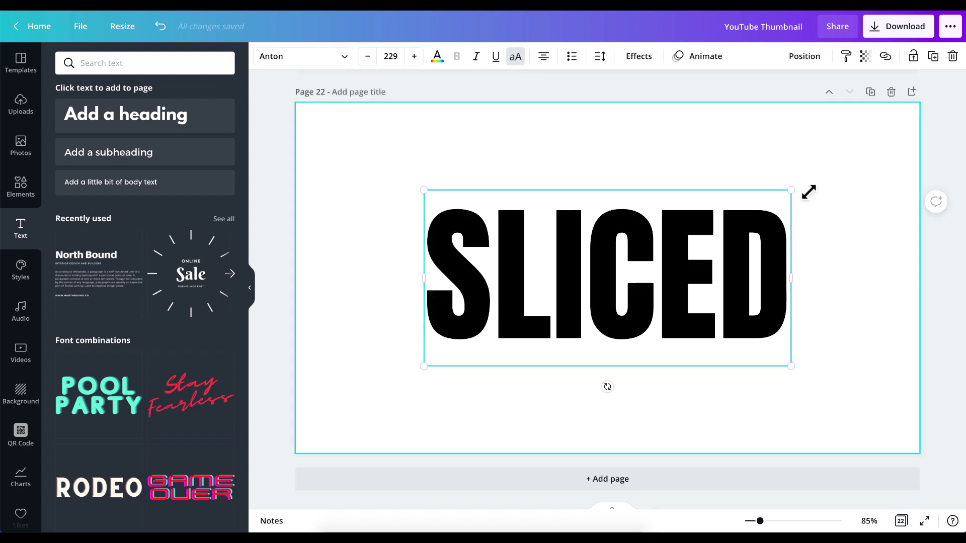
pyautogui.moveTo(796, 184); pyautogui.dragTo(810, 166)
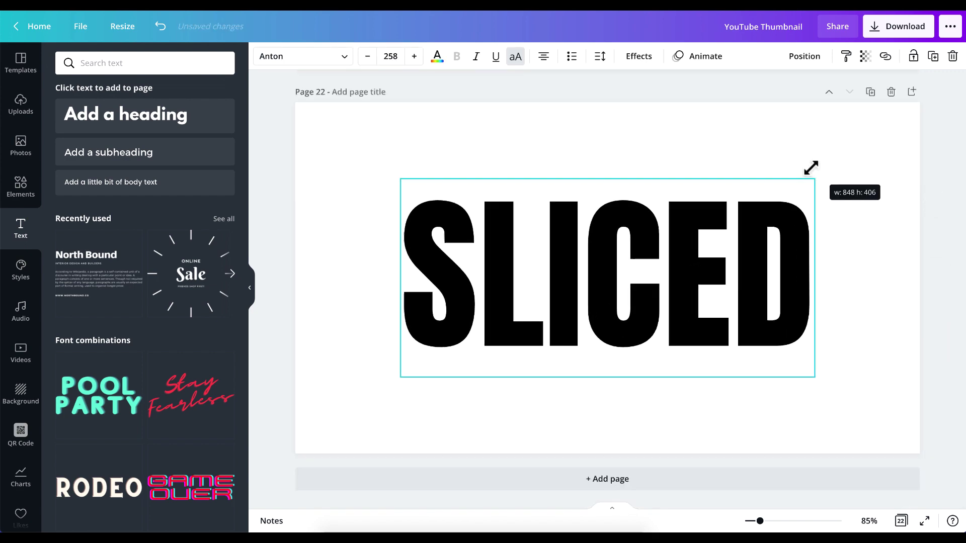
pyautogui.click(865, 261)
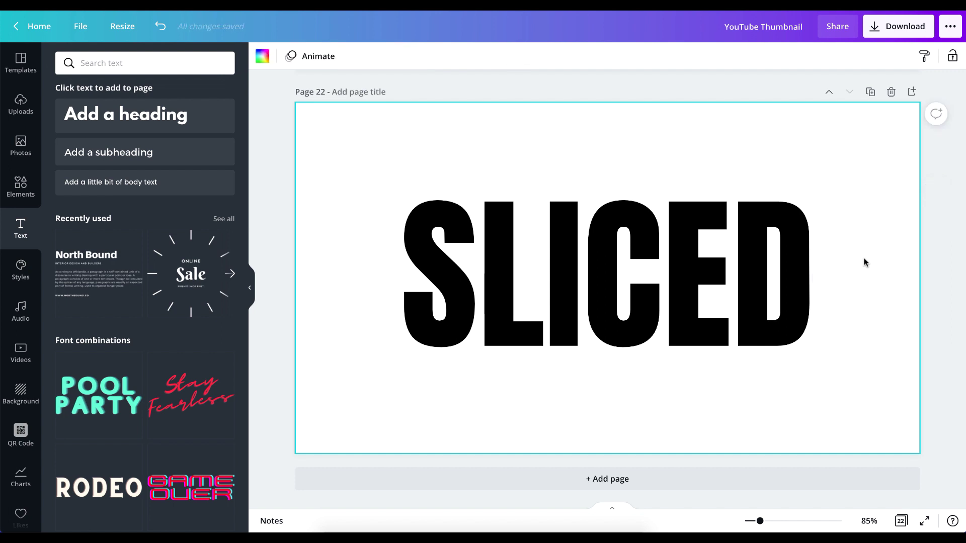
pyautogui.click(21, 188)
# Step: Add a yellow square and stretch it into a wide band
pyautogui.click(80, 159)
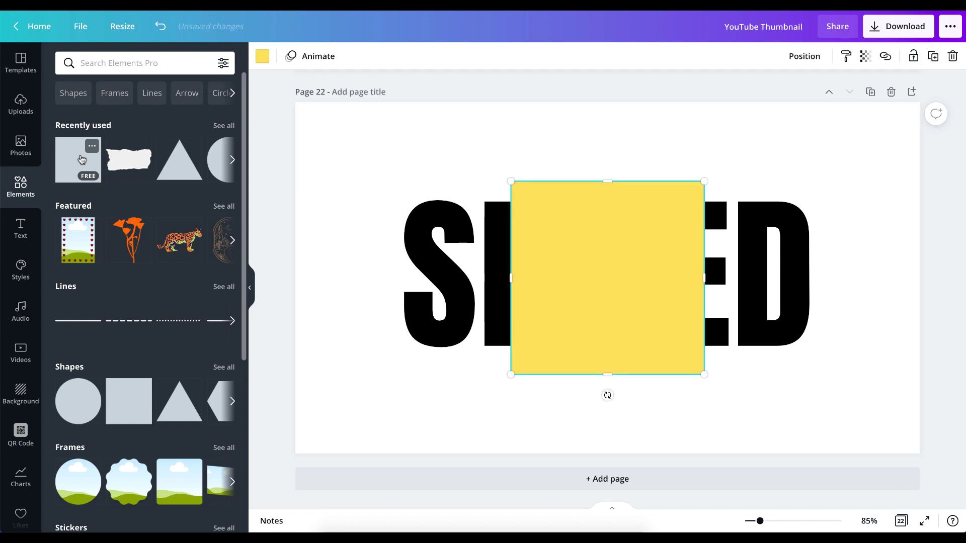
pyautogui.moveTo(705, 277); pyautogui.dragTo(886, 256)
pyautogui.moveTo(610, 180); pyautogui.dragTo(596, 222)
pyautogui.moveTo(611, 322); pyautogui.dragTo(611, 383)
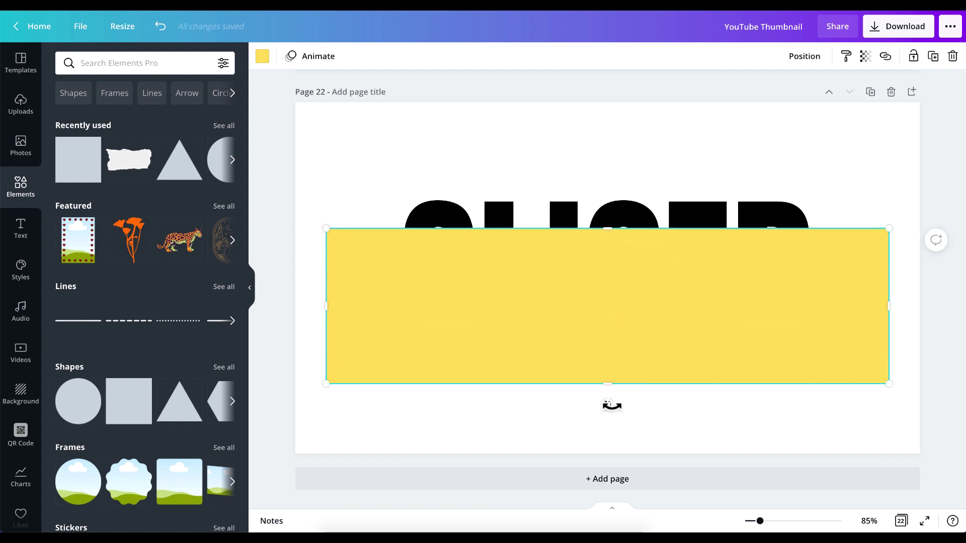
# Step: Tilt the band about 13° over SLICED's lower half, widening it past the text
pyautogui.moveTo(599, 405); pyautogui.dragTo(576, 400)
pyautogui.moveTo(599, 339); pyautogui.dragTo(552, 400)
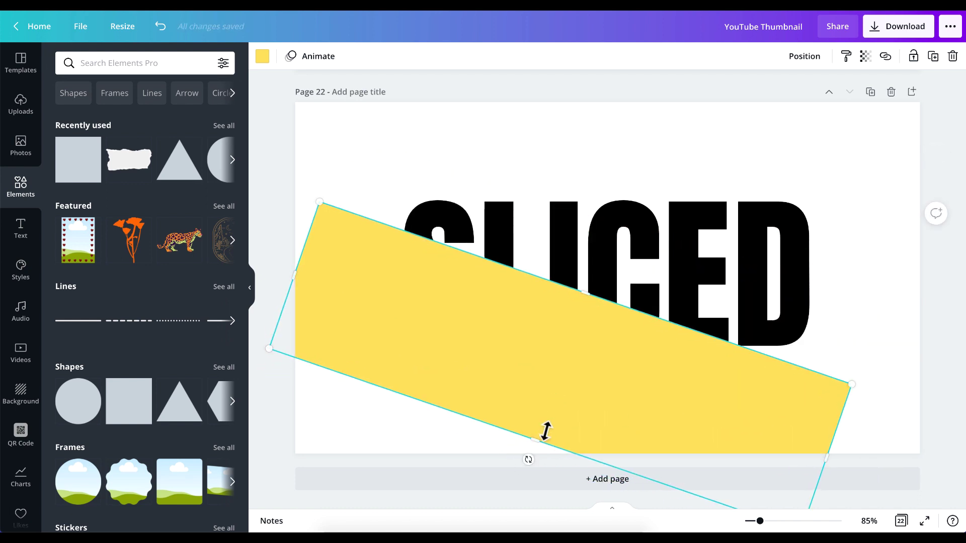
pyautogui.moveTo(530, 457); pyautogui.dragTo(541, 459)
pyautogui.moveTo(534, 371); pyautogui.dragTo(572, 367)
pyautogui.moveTo(878, 410); pyautogui.dragTo(878, 413)
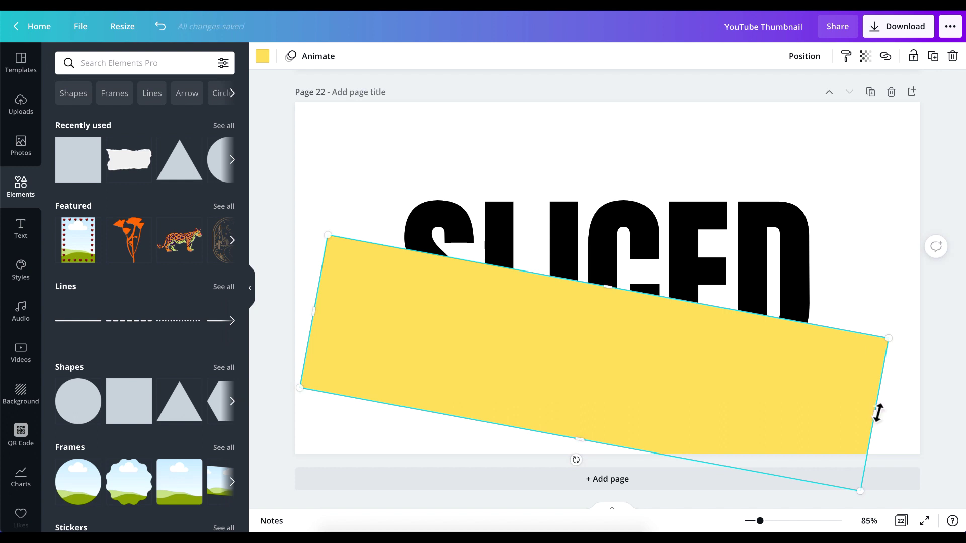
pyautogui.click(534, 144)
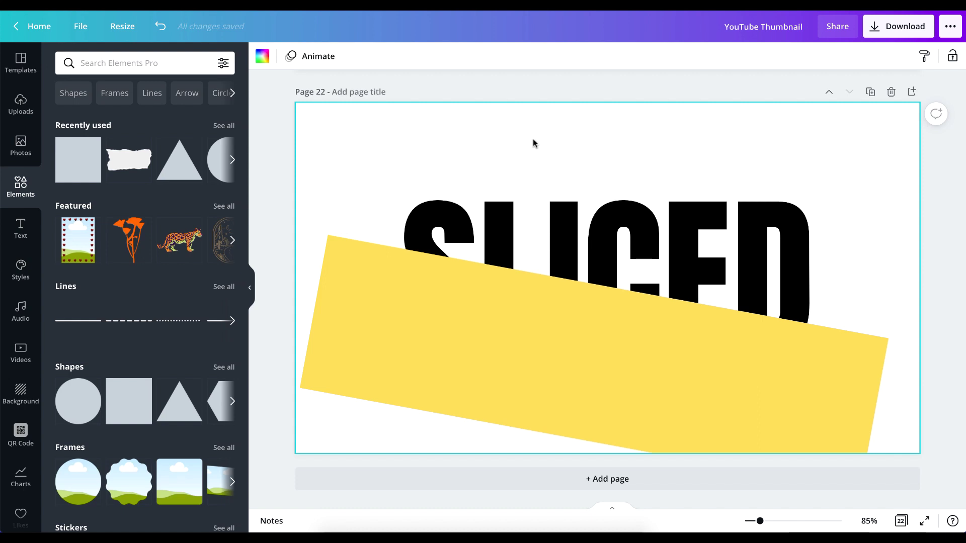
pyautogui.click(363, 330)
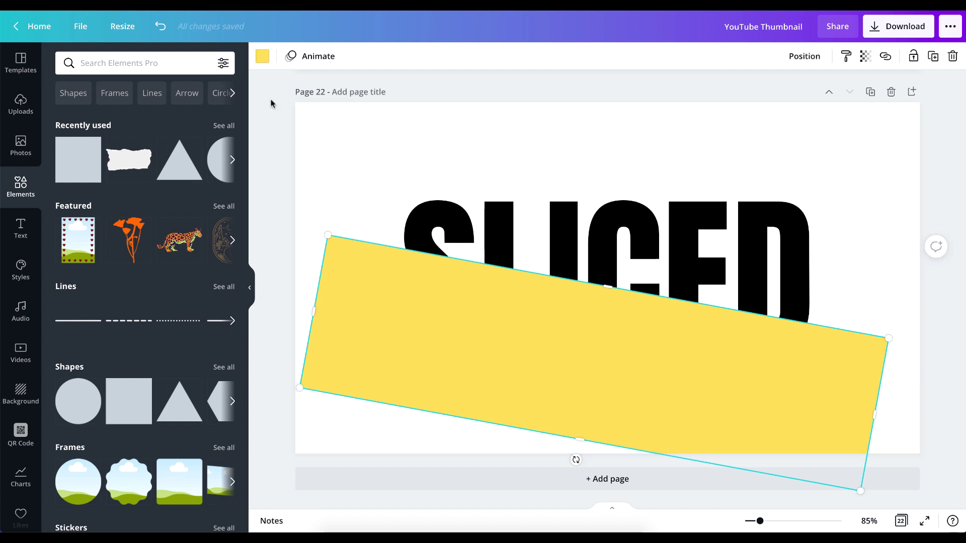
# Step: Change the diagonal band's colour to white
pyautogui.click(262, 57)
pyautogui.click(98, 115)
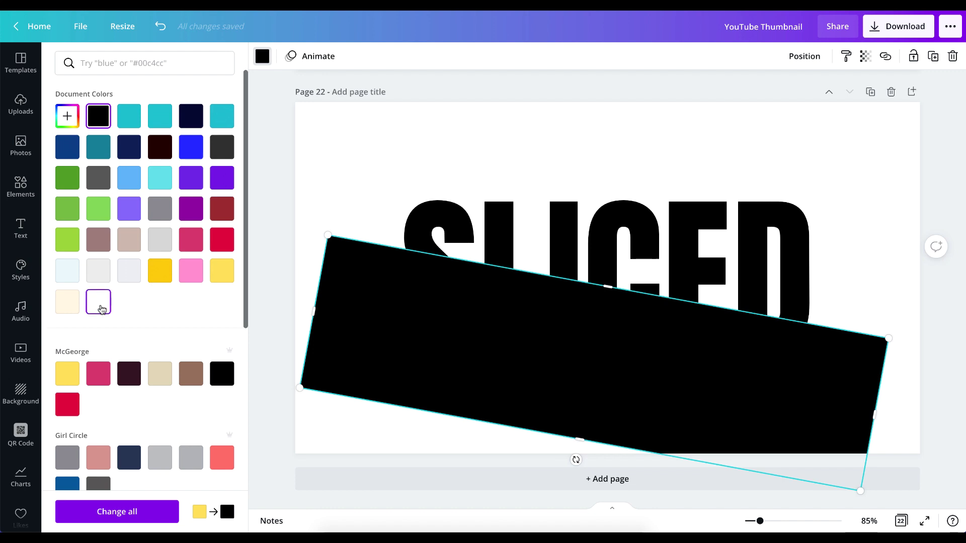
pyautogui.click(101, 308)
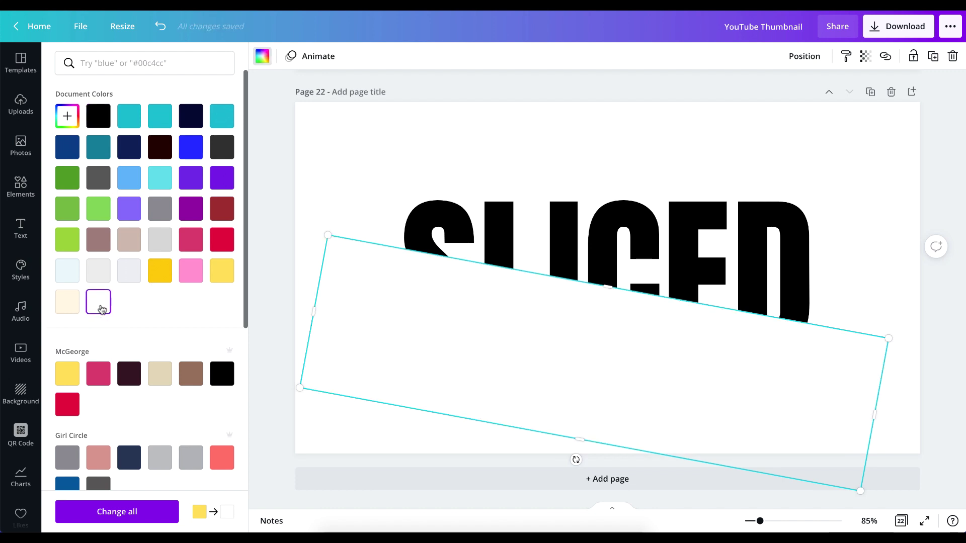
pyautogui.press('Escape')
pyautogui.click(443, 154)
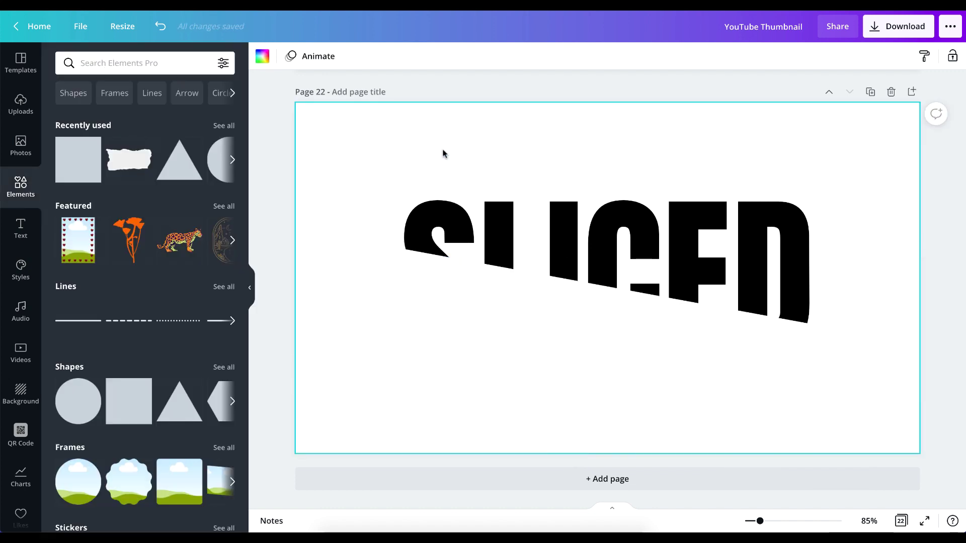
# Step: Narrow the white band and tilt it to about 10° so SLICED looks cut
pyautogui.click(509, 307)
pyautogui.moveTo(576, 442); pyautogui.dragTo(604, 389)
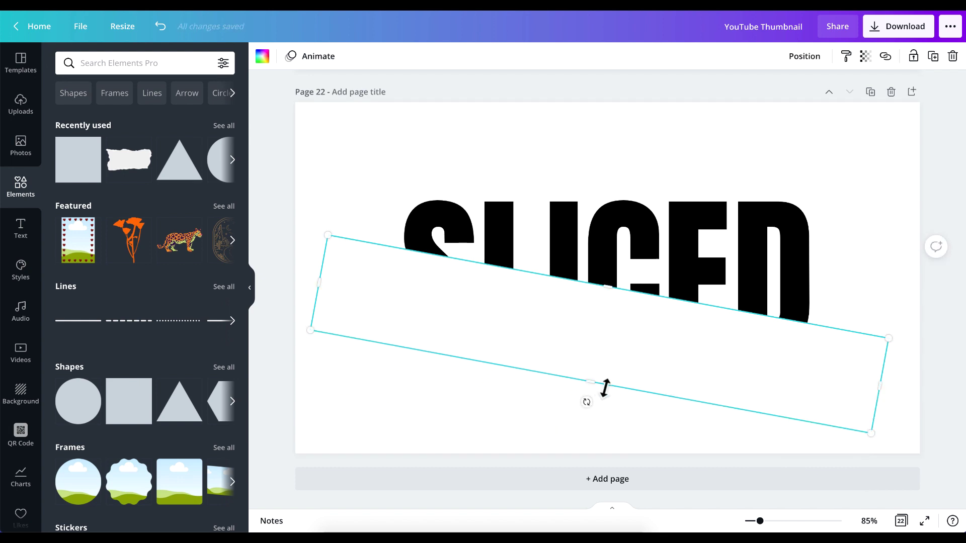
pyautogui.moveTo(586, 405)
pyautogui.mouseDown()
pyautogui.moveTo(602, 403)
pyautogui.moveTo(582, 414)
pyautogui.moveTo(585, 391)
pyautogui.moveTo(584, 404)
pyautogui.mouseUp()
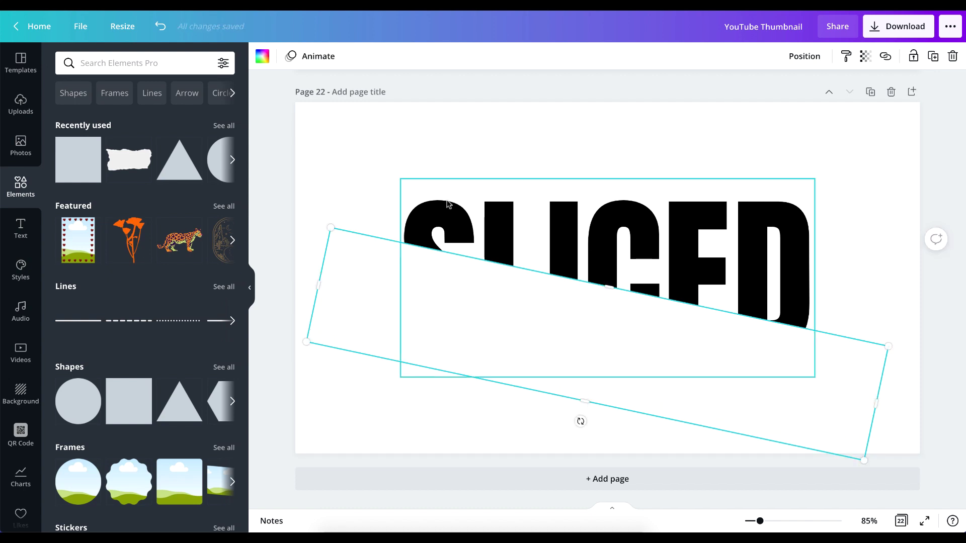
pyautogui.click(385, 140)
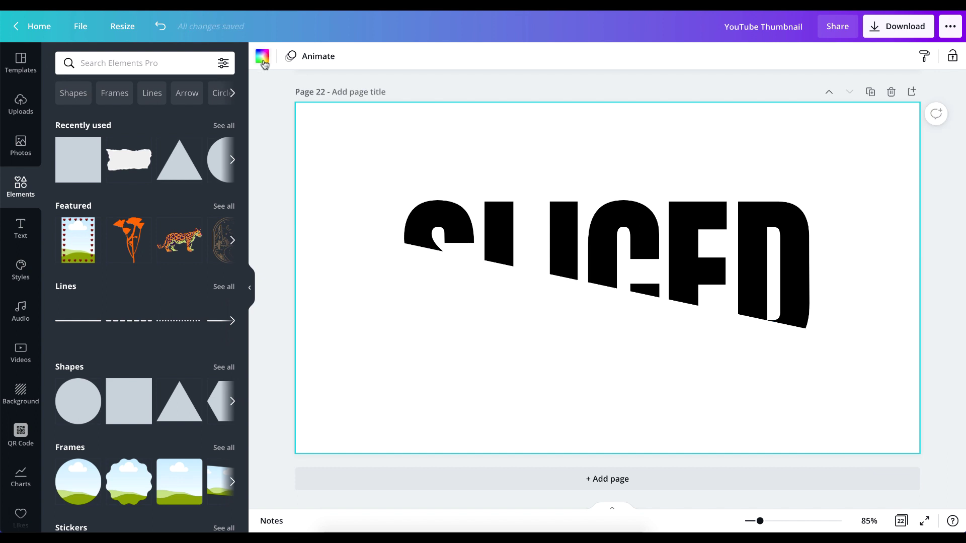
# Step: Make the page background teal and duplicate the white band up over SLICED's top
pyautogui.click(263, 58)
pyautogui.click(128, 116)
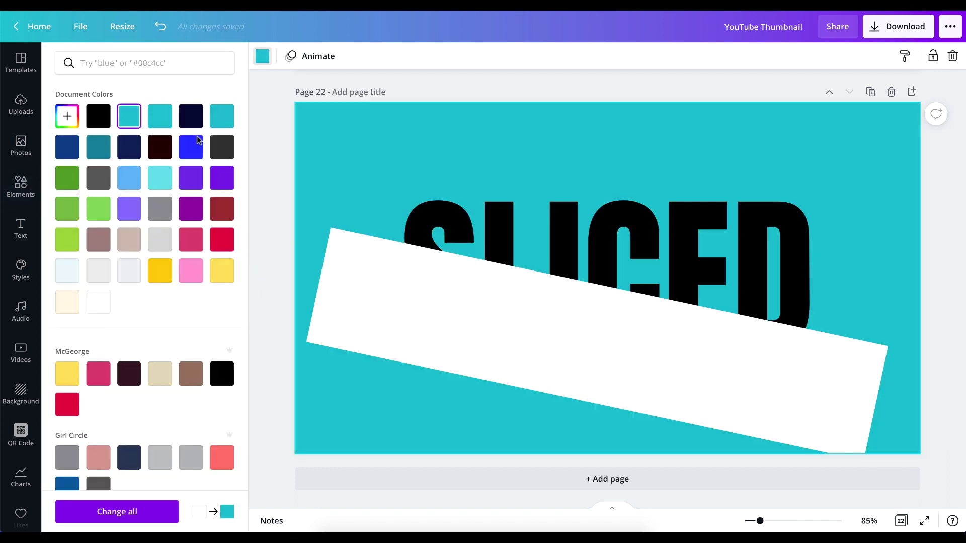
pyautogui.click(491, 307)
pyautogui.hotkey('ctrl', 'd')
pyautogui.moveTo(491, 306); pyautogui.dragTo(518, 191)
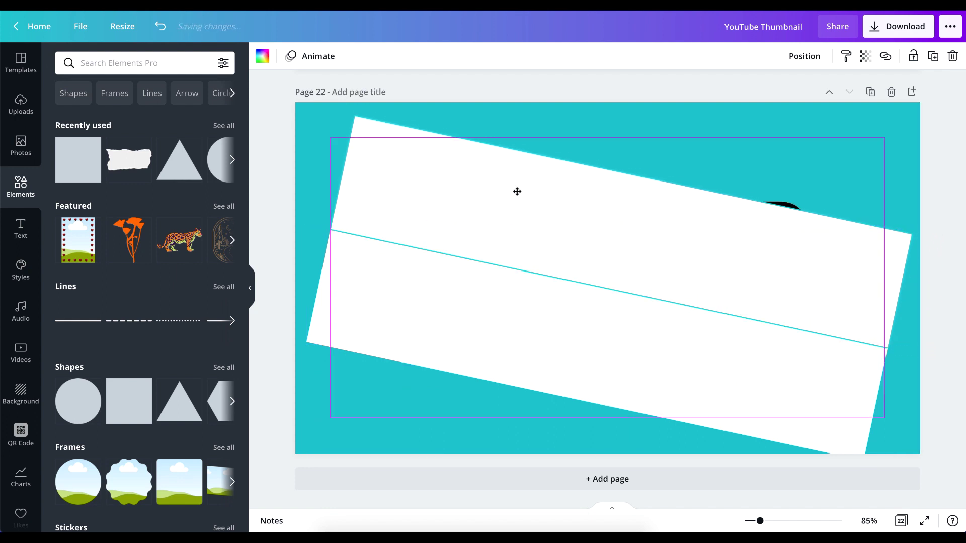
# Step: Position the upper tilted white band over the lettering, then select the text beneath
pyautogui.click(553, 240)
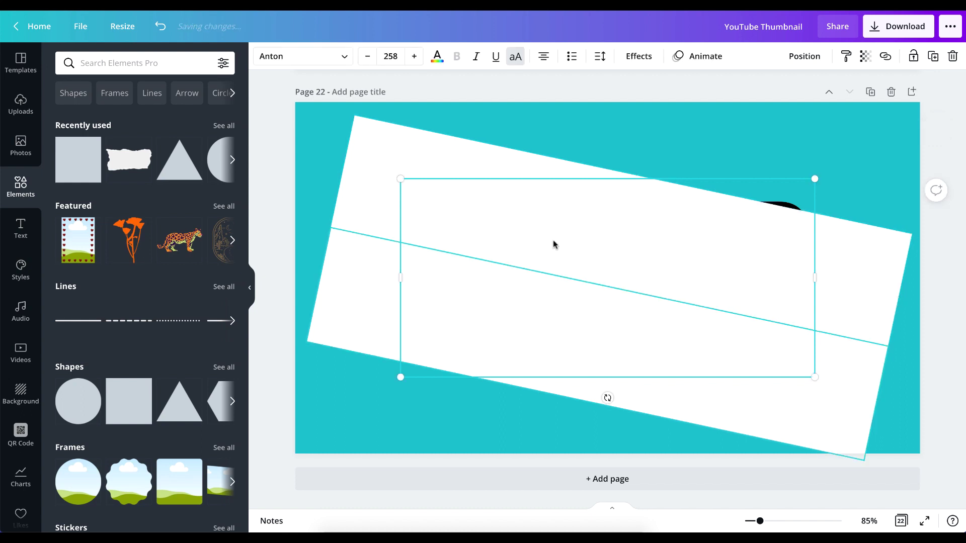
pyautogui.click(370, 183)
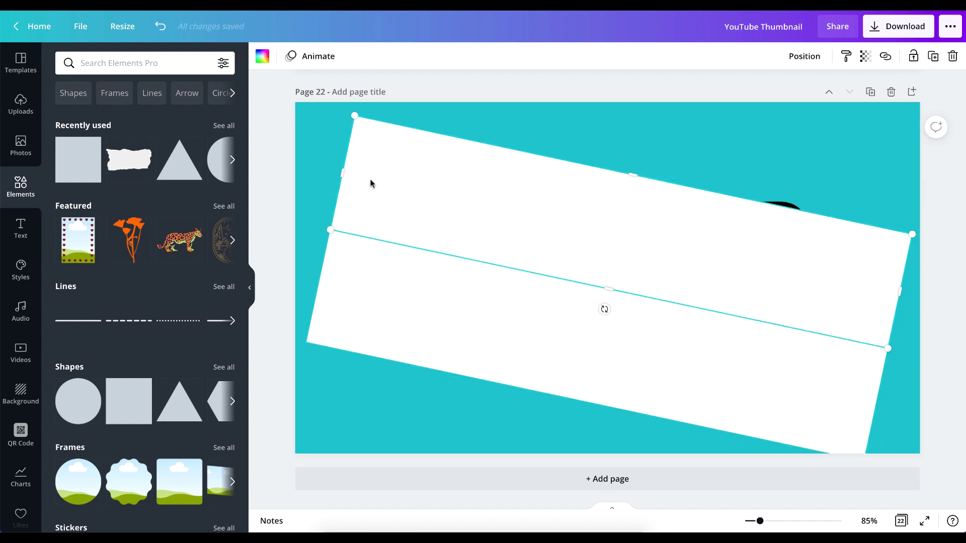
pyautogui.moveTo(371, 178); pyautogui.dragTo(371, 179)
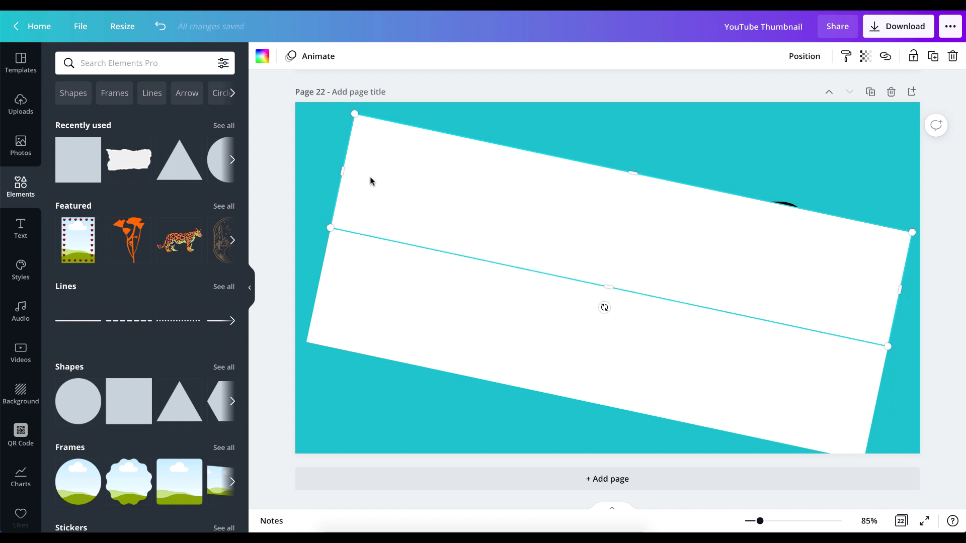
pyautogui.click(561, 123)
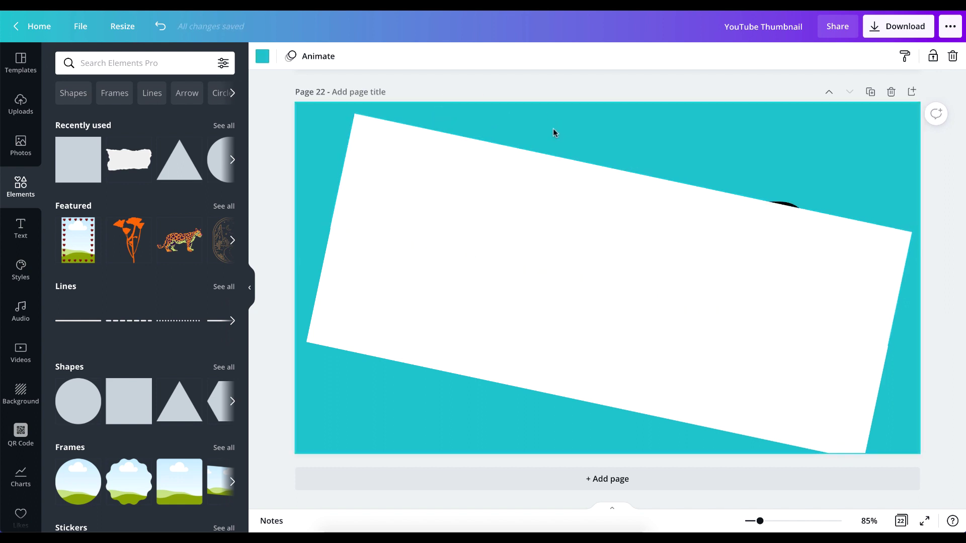
pyautogui.click(475, 189)
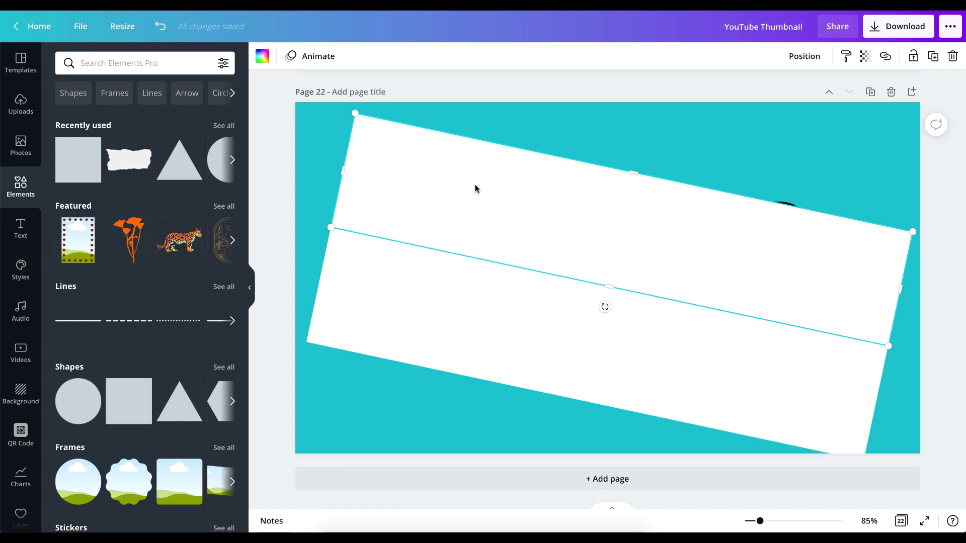
pyautogui.click(561, 143)
pyautogui.click(528, 198)
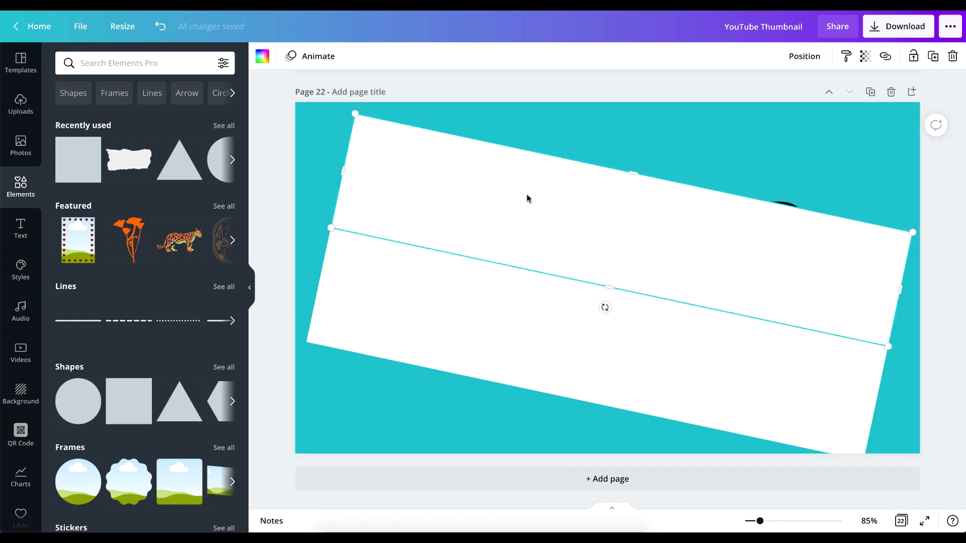
pyautogui.click(529, 197)
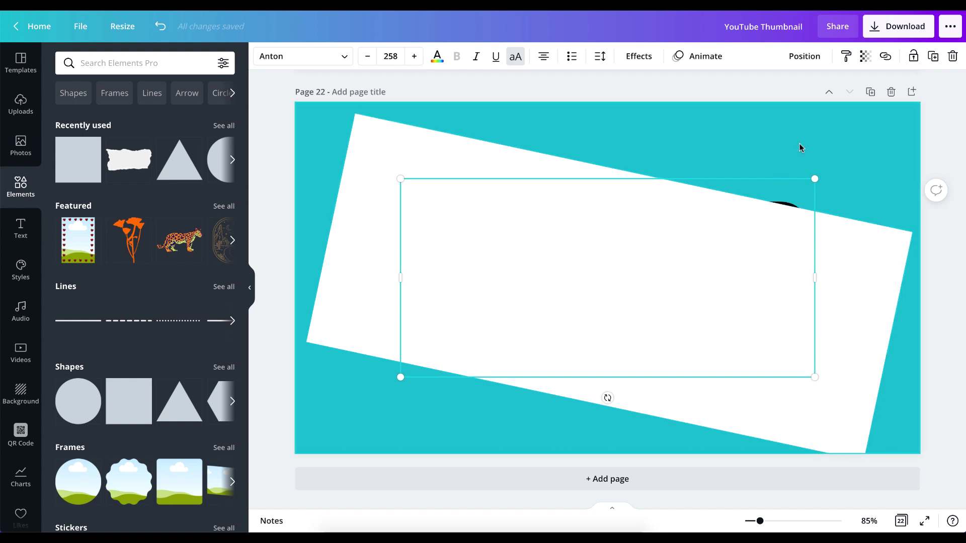
# Step: Duplicate Page 22 as Page 23 and stretch Page 22's upper white band past the top
pyautogui.click(871, 93)
pyautogui.scroll(5, 561, 274)
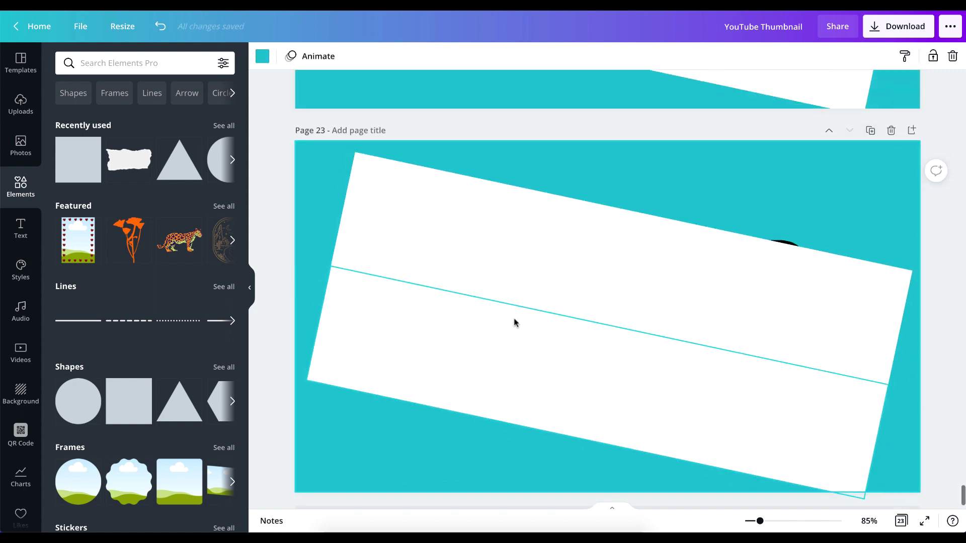
pyautogui.scroll(3, 514, 318)
pyautogui.click(668, 159)
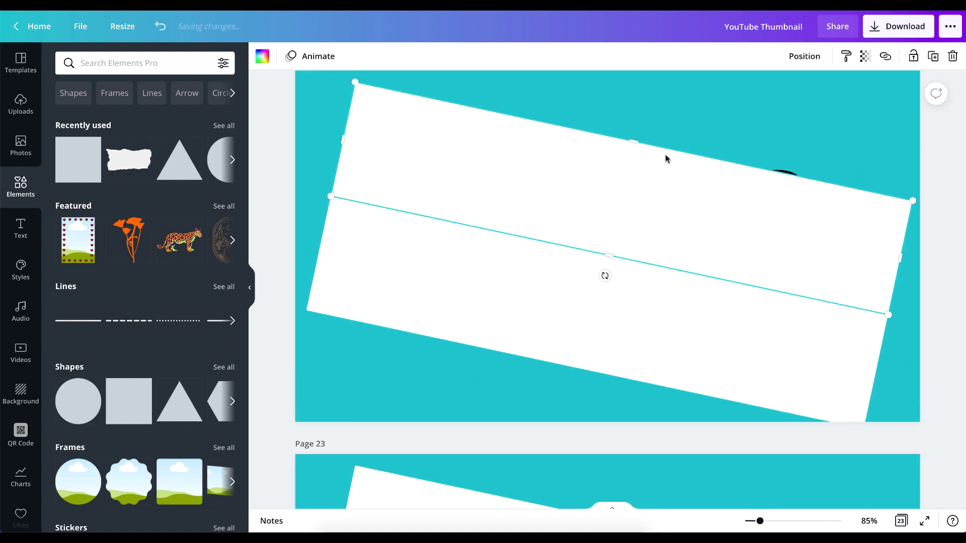
pyautogui.moveTo(632, 132); pyautogui.dragTo(631, 122)
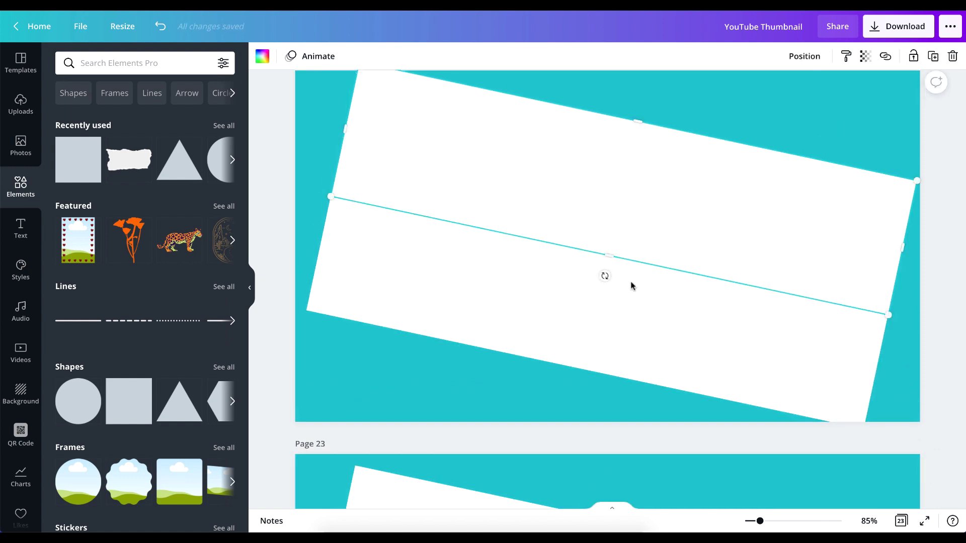
# Step: Stretch Page 23's upper white band past the page top as well
pyautogui.scroll(-4, 620, 408)
pyautogui.scroll(-2, 620, 408)
pyautogui.click(621, 312)
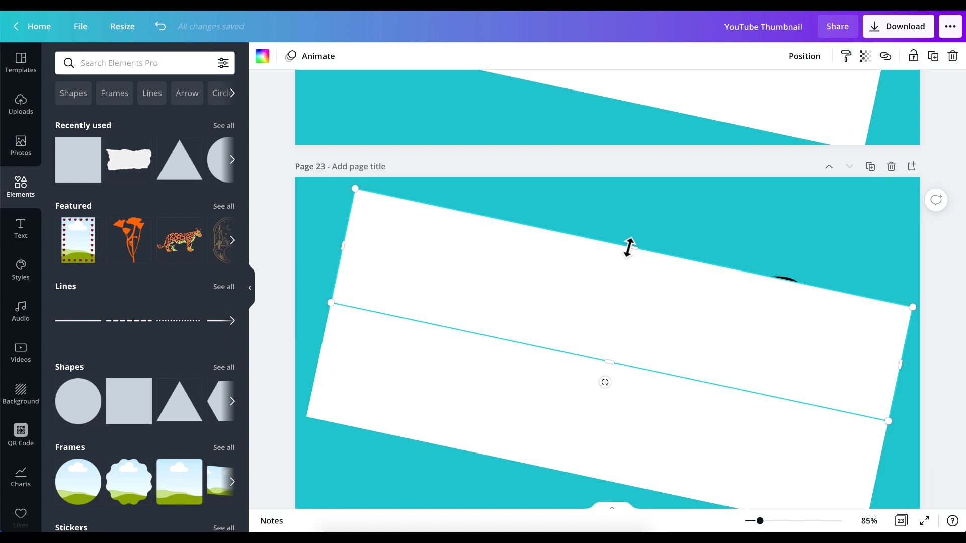
pyautogui.moveTo(635, 233); pyautogui.dragTo(636, 221)
pyautogui.scroll(5, 636, 231)
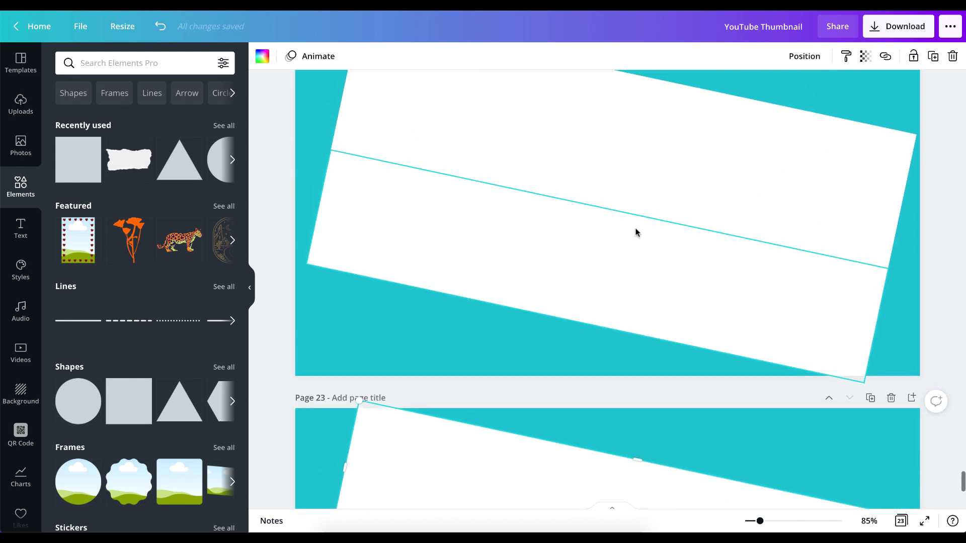
# Step: Remove the upper white band from Page 22
pyautogui.click(649, 153)
pyautogui.hotkey('ctrl', 'z')
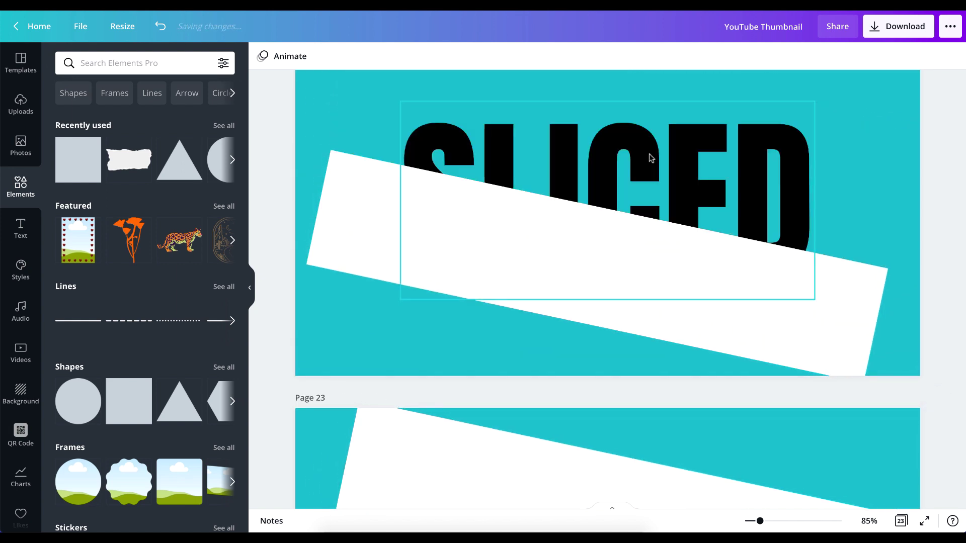
pyautogui.scroll(-6, 648, 158)
# Step: Delete the lower white band from Page 23
pyautogui.click(646, 164)
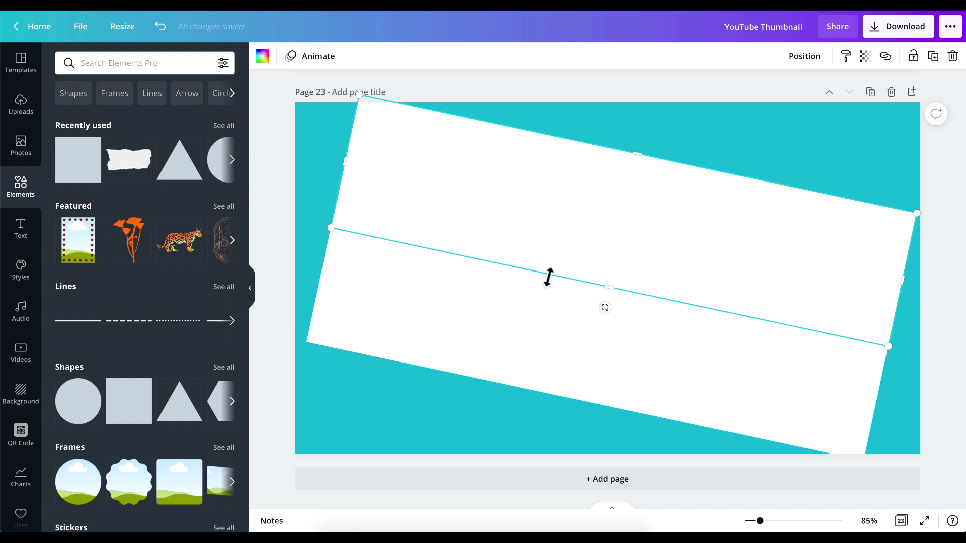
pyautogui.press('Delete')
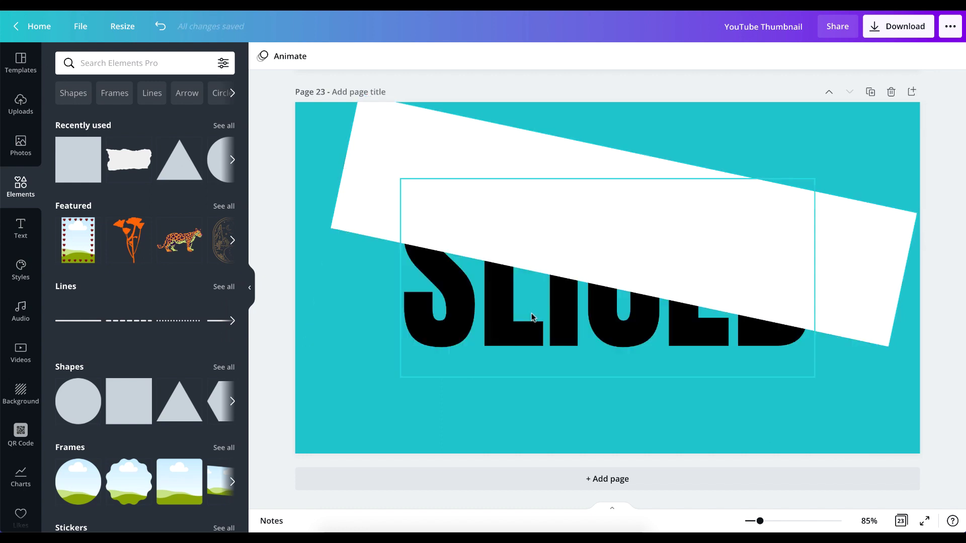
pyautogui.scroll(5, 532, 316)
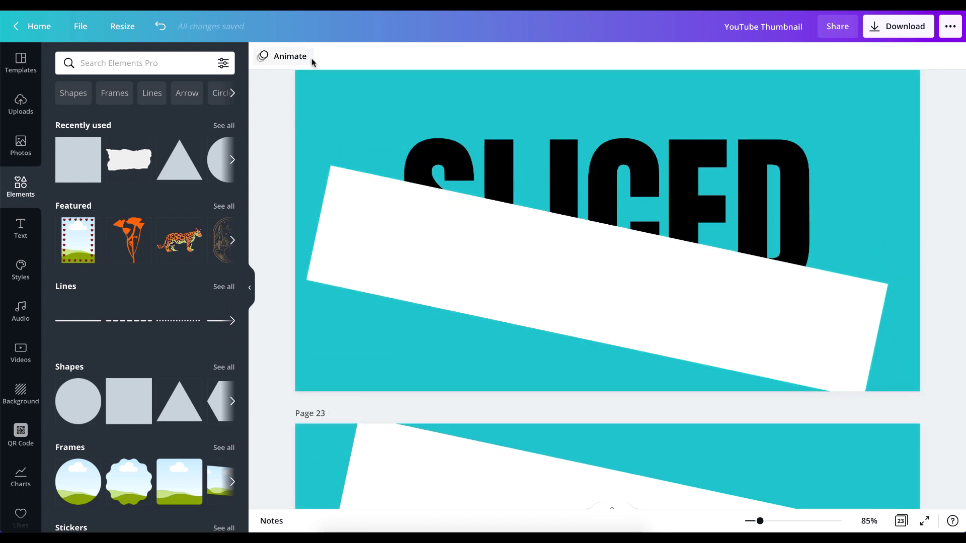
pyautogui.scroll(1, 319, 134)
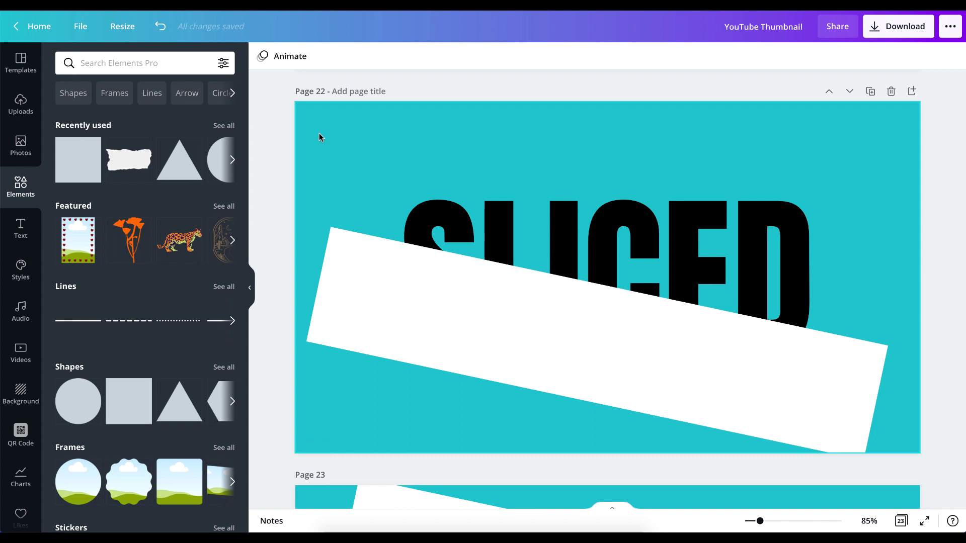
pyautogui.click(319, 133)
# Step: Set both Page 22 and Page 23 backgrounds to white
pyautogui.click(262, 56)
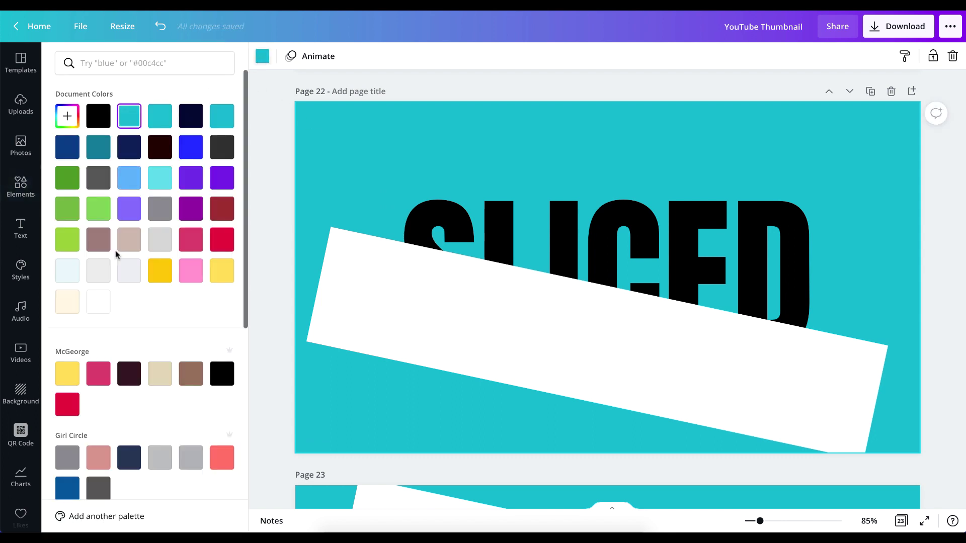
pyautogui.click(98, 302)
pyautogui.scroll(-5, 455, 273)
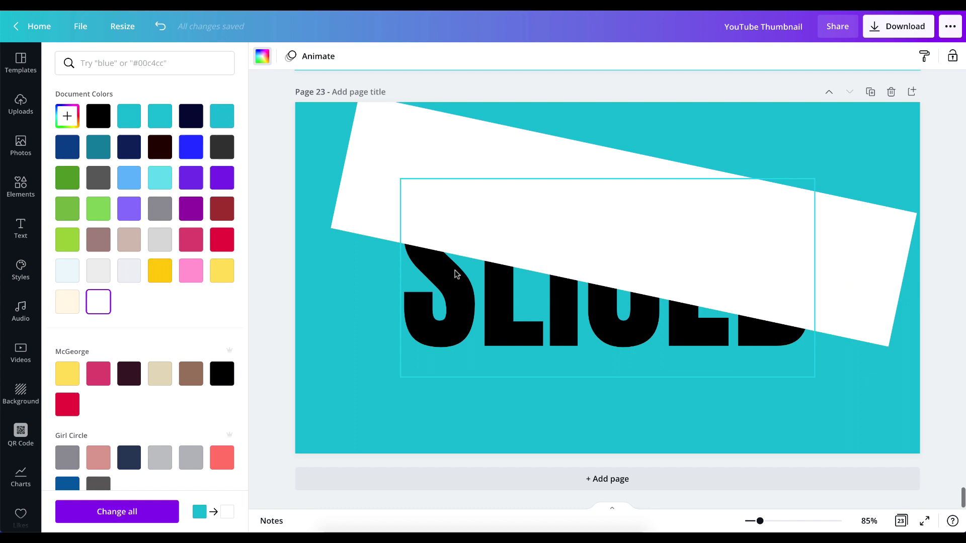
pyautogui.click(327, 317)
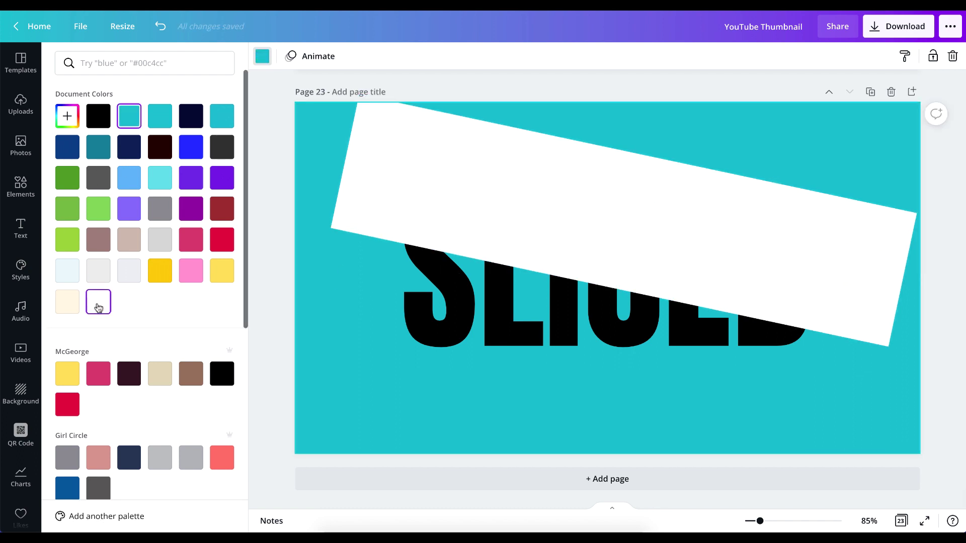
pyautogui.click(98, 308)
pyautogui.click(946, 245)
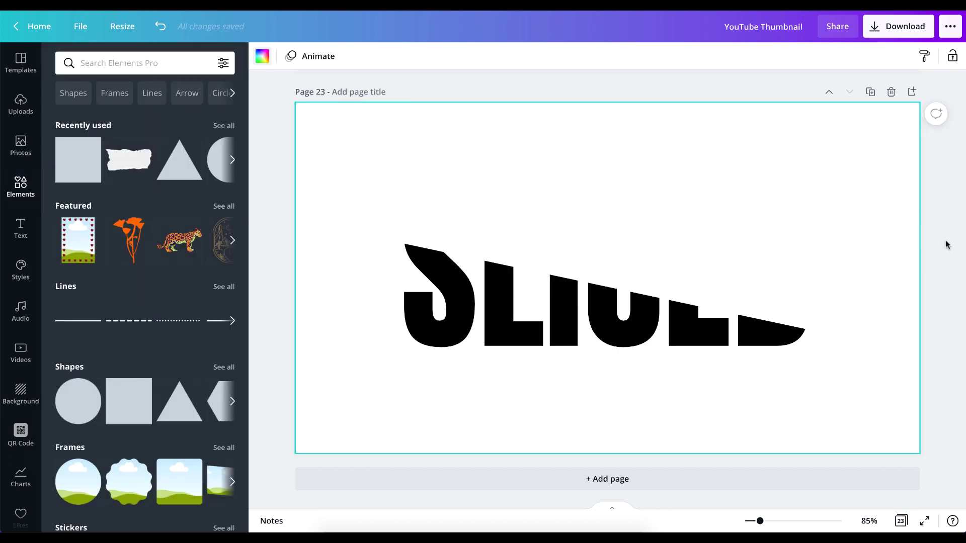
pyautogui.scroll(10, 946, 245)
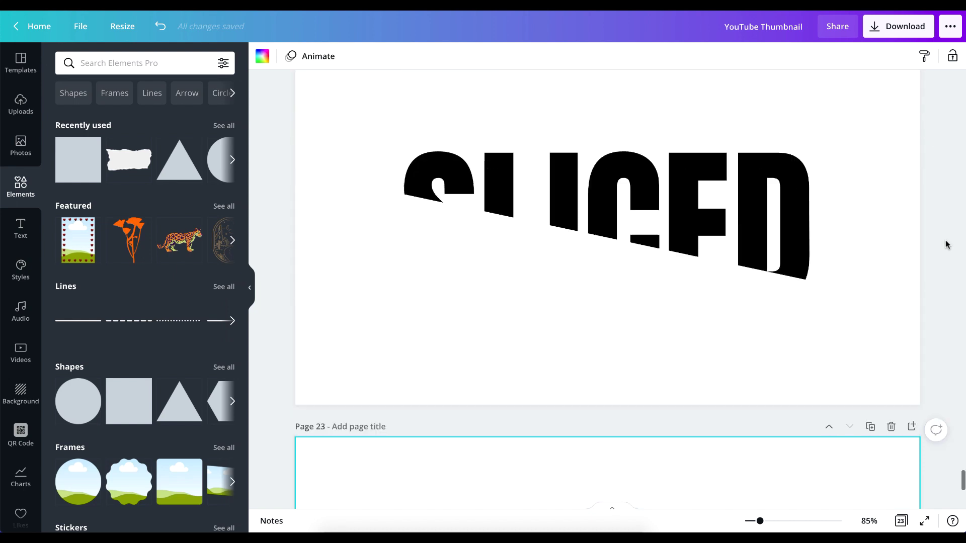
pyautogui.scroll(-3, 946, 245)
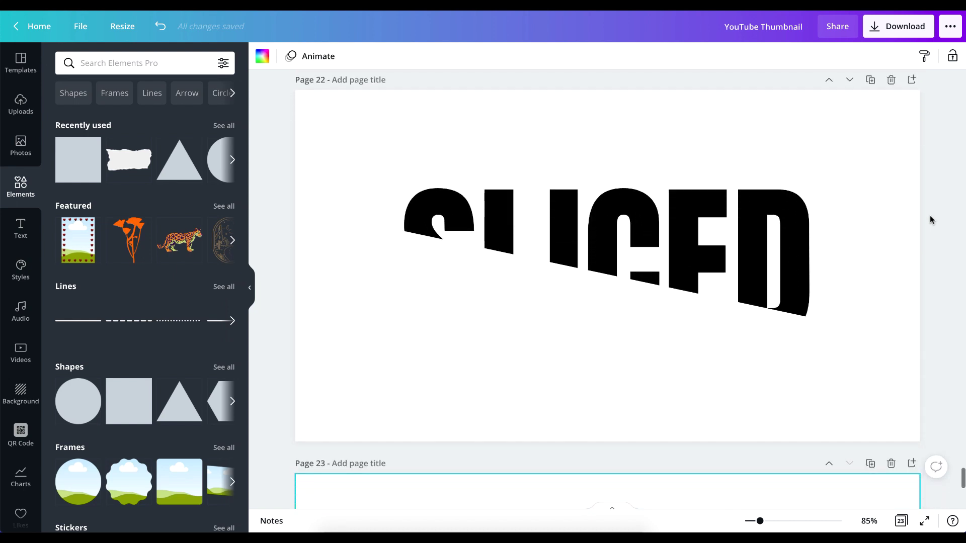
pyautogui.click(898, 31)
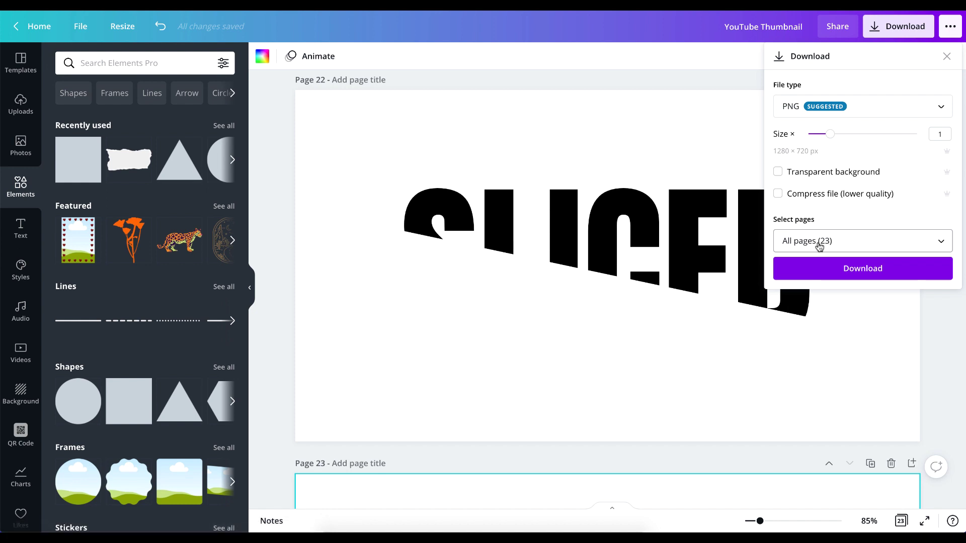
# Step: Set the PNG export to Page 22 only at size 2 (2560 × 1440 px)
pyautogui.click(819, 245)
pyautogui.scroll(-10, 819, 330)
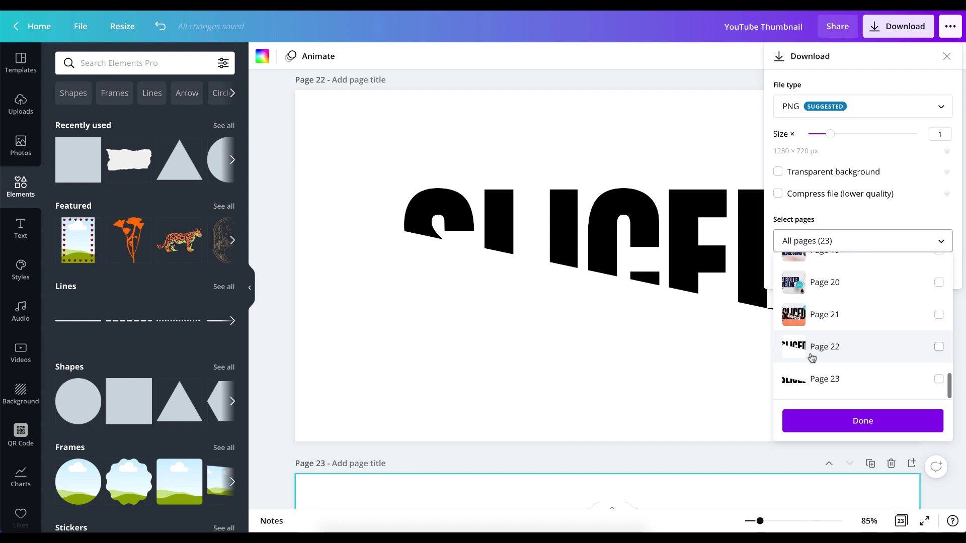
pyautogui.click(812, 358)
pyautogui.click(856, 421)
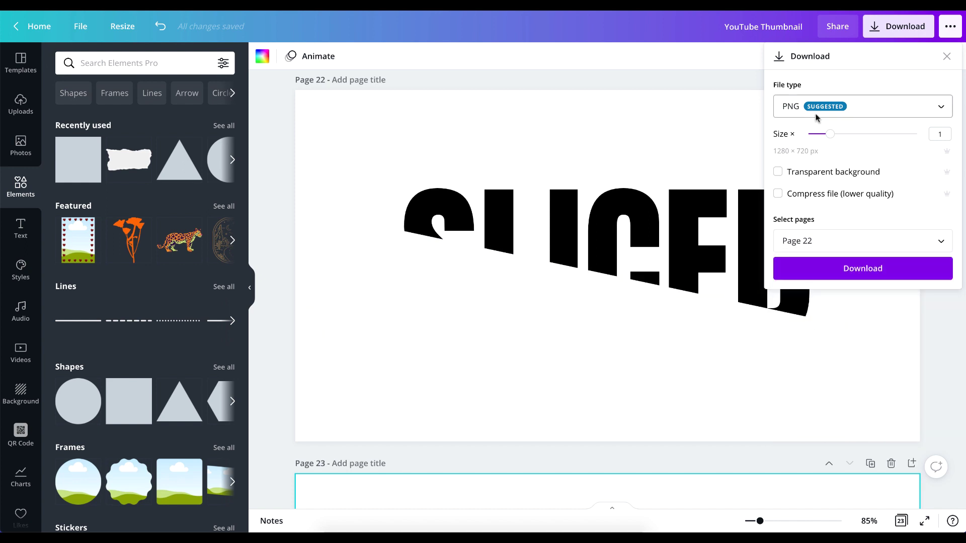
pyautogui.moveTo(830, 139); pyautogui.dragTo(873, 135)
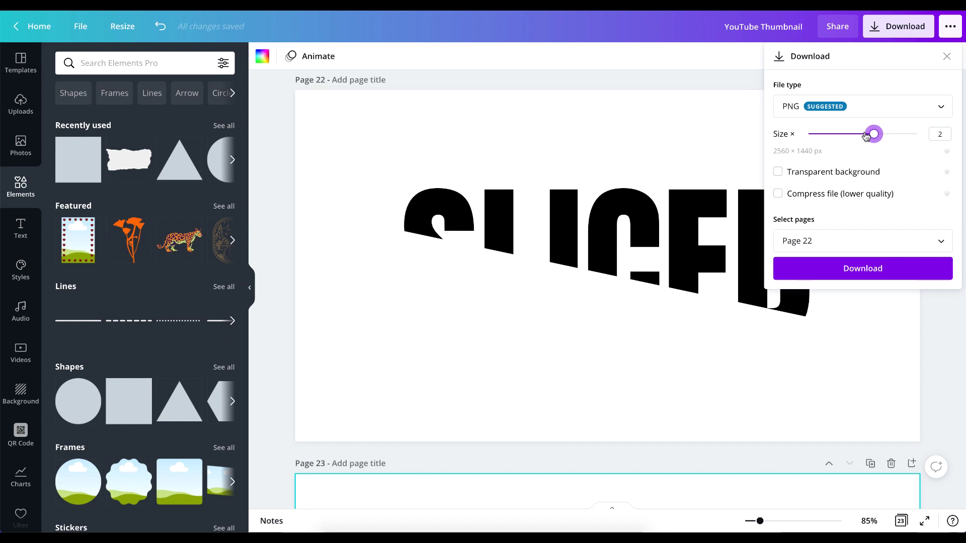
# Step: Download the Page 22 PNG and dismiss the saved-design message
pyautogui.click(830, 269)
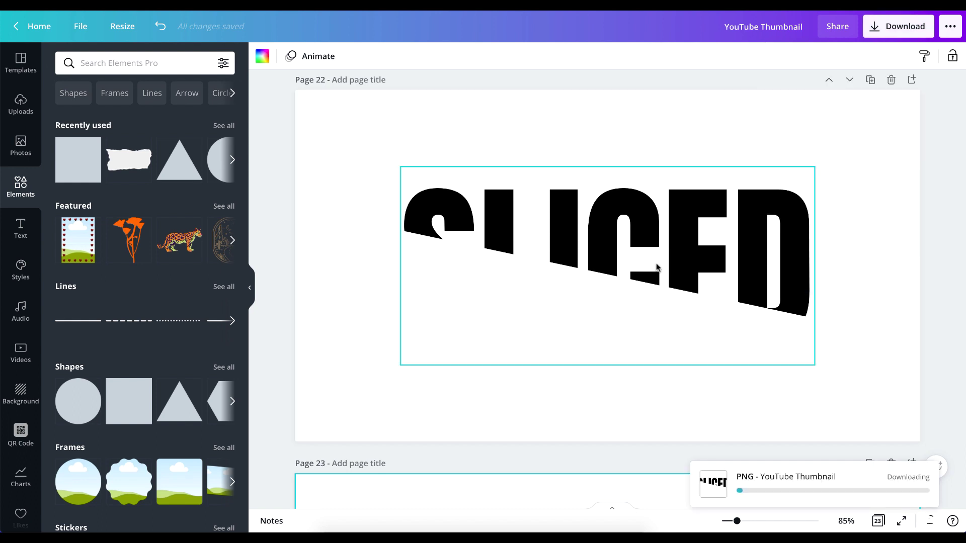
pyautogui.scroll(-4, 700, 370)
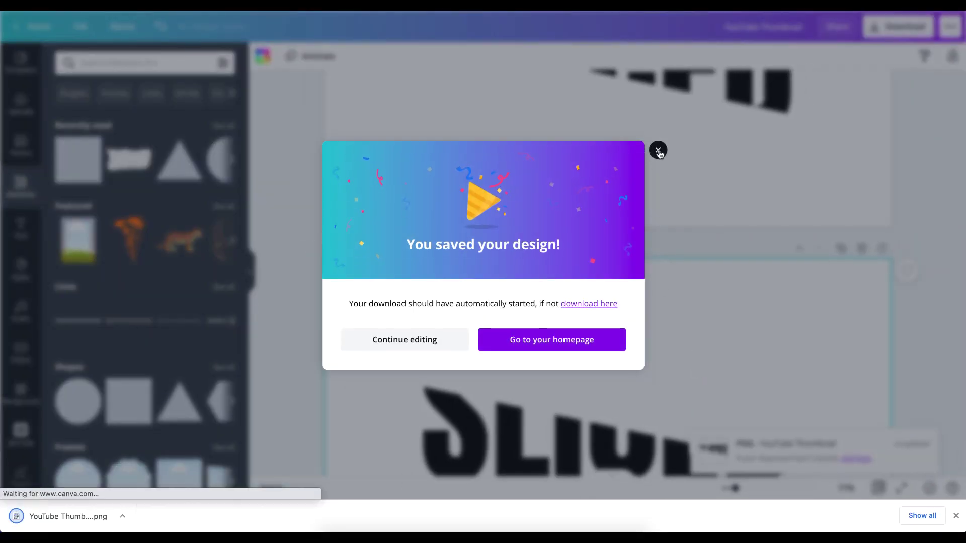
pyautogui.click(658, 150)
pyautogui.scroll(-3, 694, 309)
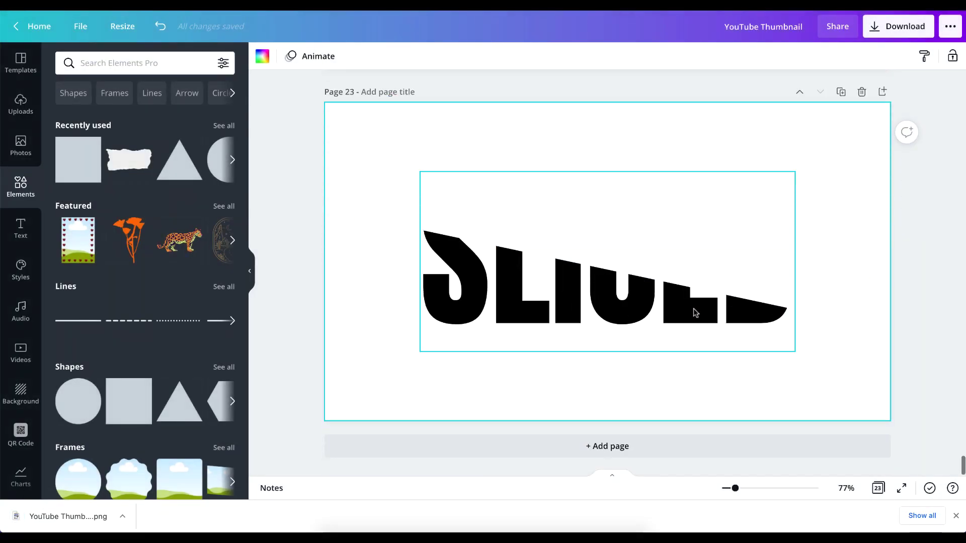
# Step: Upload the previously downloaded SLICED PNG into the design's media
pyautogui.moveTo(76, 517); pyautogui.dragTo(87, 318)
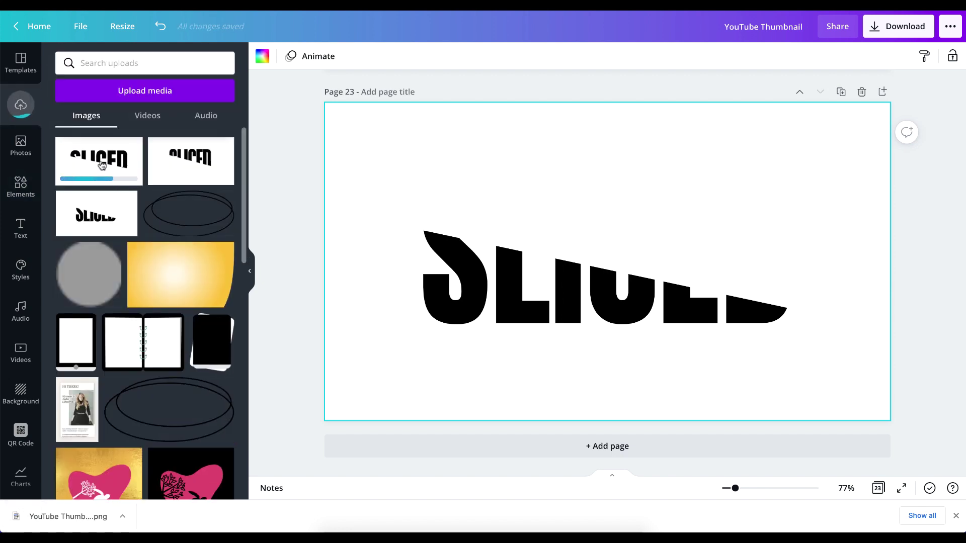
pyautogui.scroll(7, 423, 235)
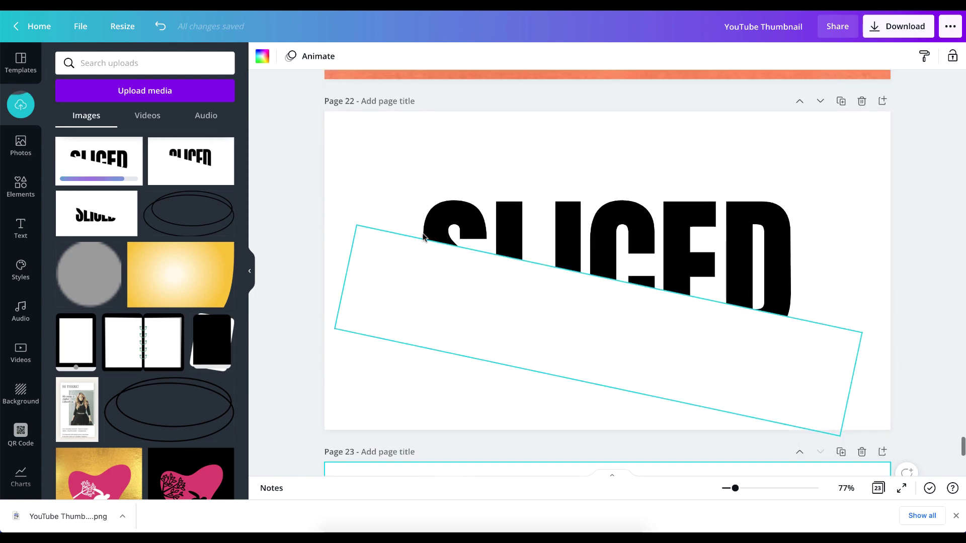
pyautogui.scroll(-7, 578, 262)
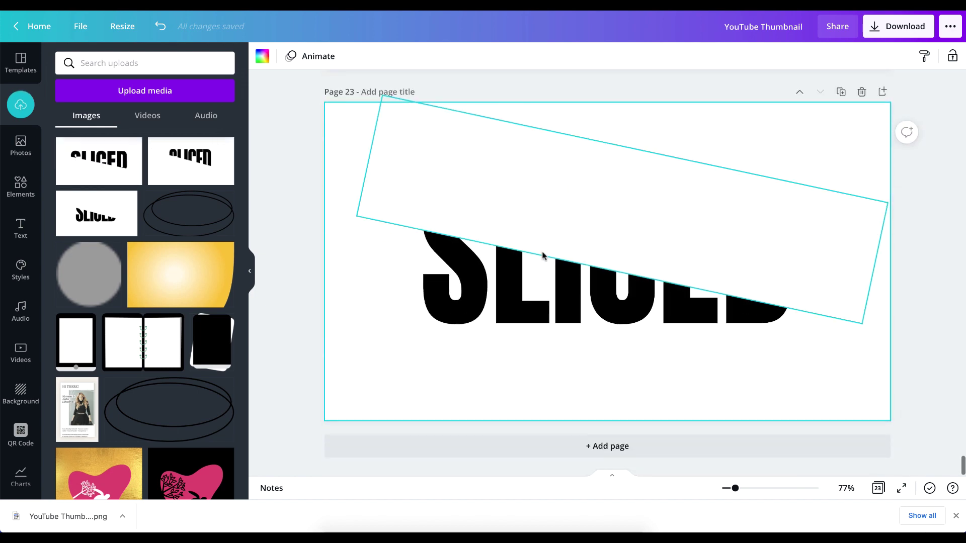
# Step: Download only page 23, the lower SLICED half, as a 1280 × 720 PNG
pyautogui.click(894, 31)
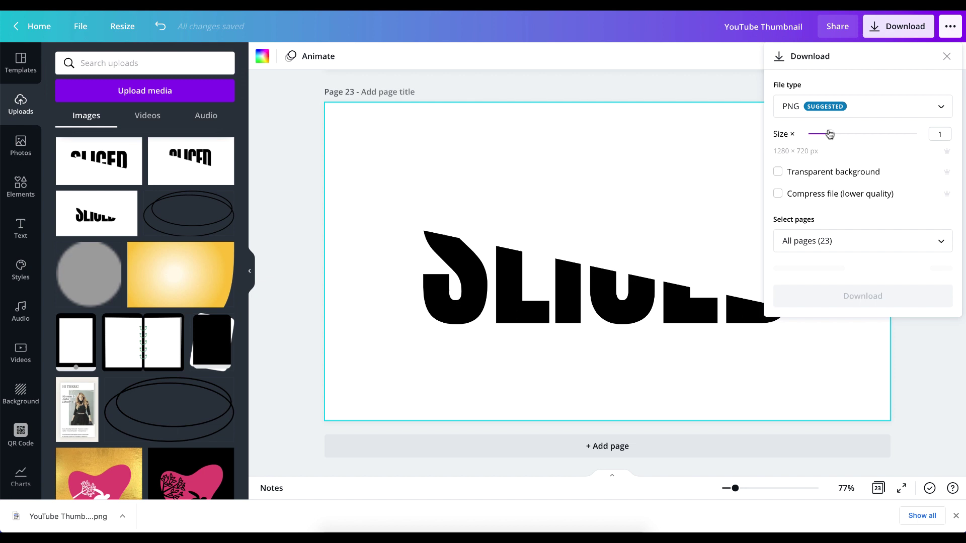
pyautogui.click(828, 243)
pyautogui.scroll(-10, 803, 327)
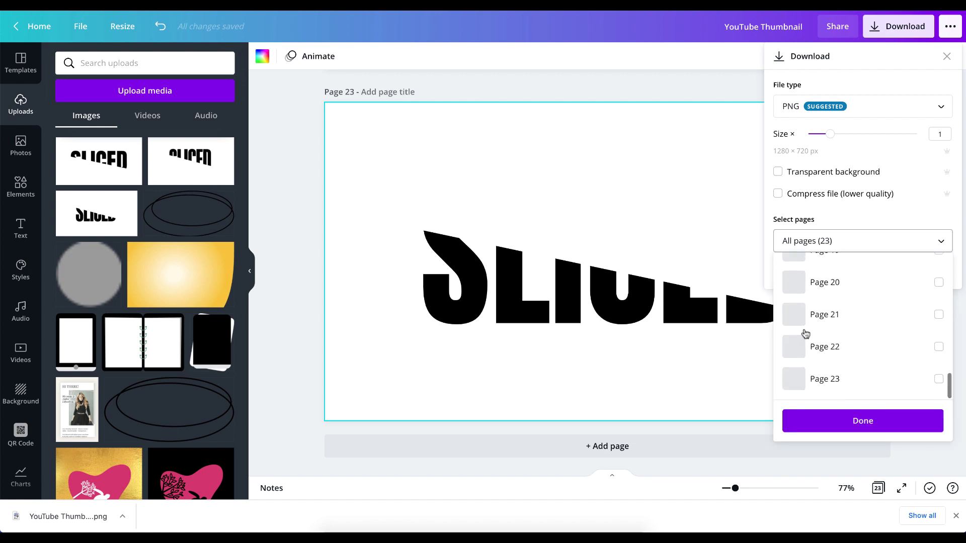
pyautogui.click(824, 384)
pyautogui.click(821, 424)
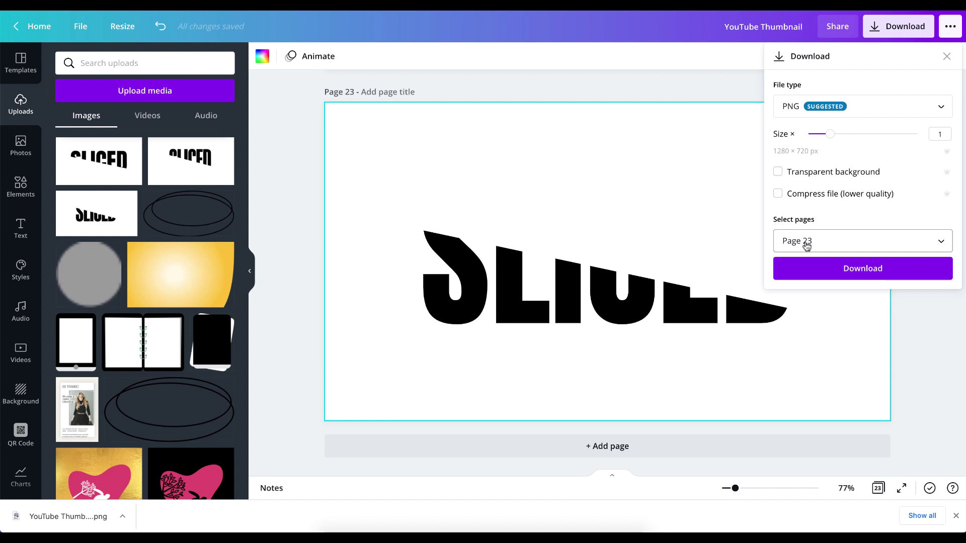
pyautogui.click(818, 272)
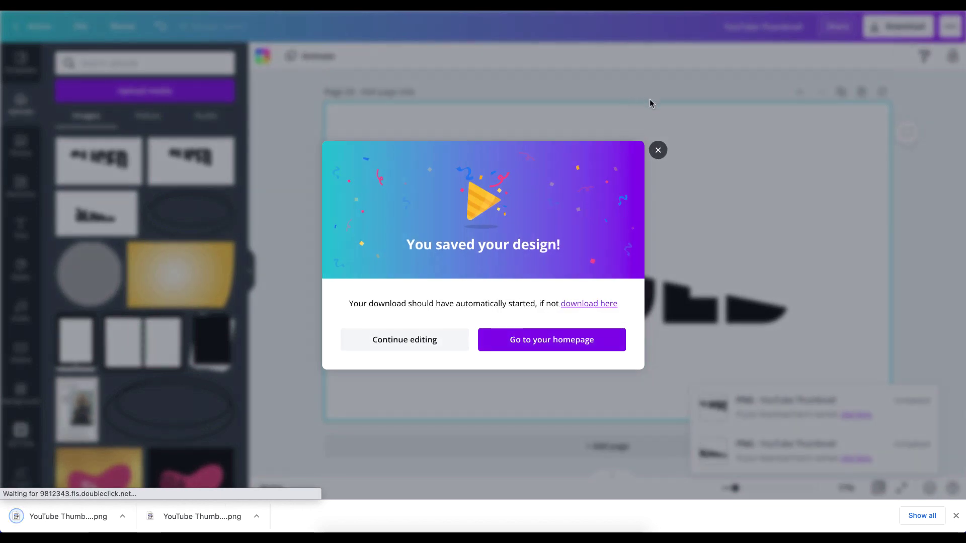
pyautogui.click(659, 149)
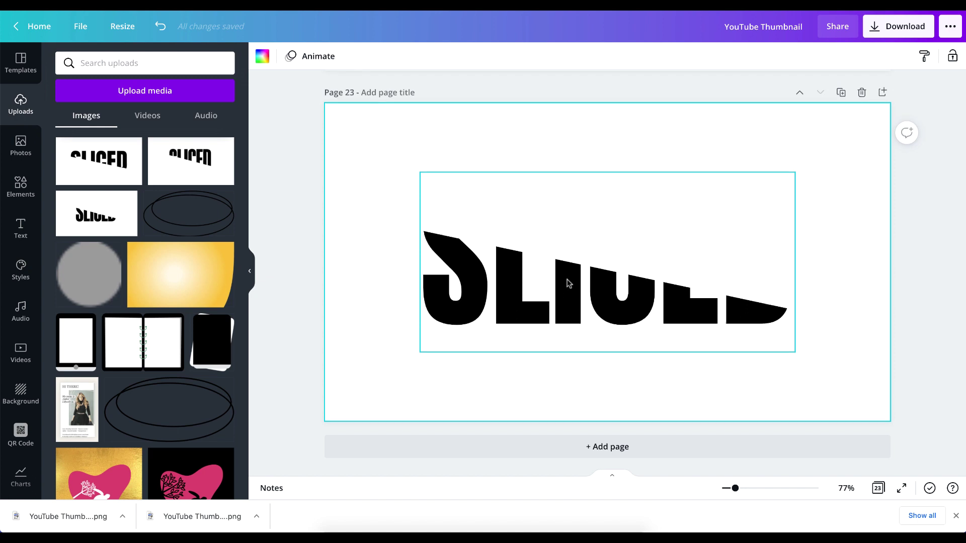
pyautogui.scroll(7, 569, 283)
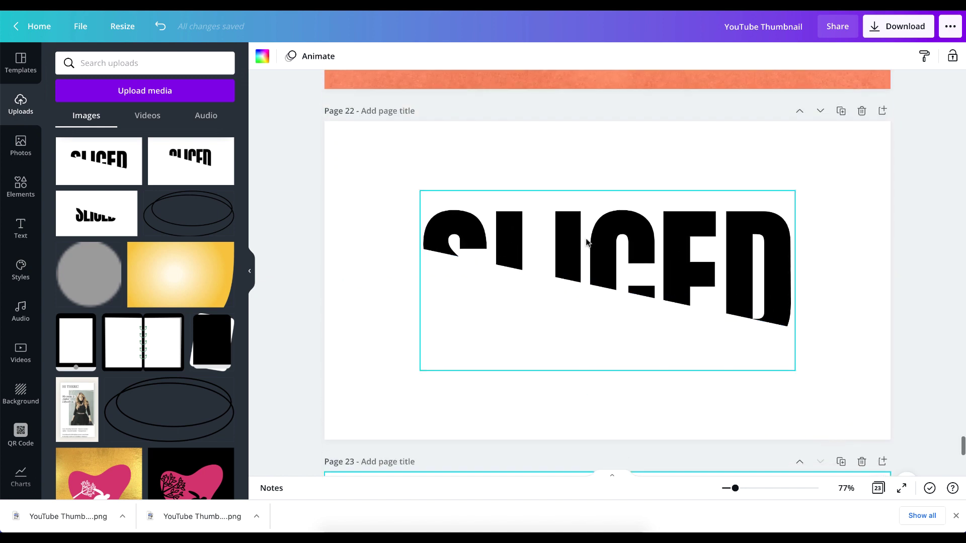
# Step: Clear the SLICED elements off page 22 and delete page 23
pyautogui.moveTo(384, 177); pyautogui.dragTo(638, 350)
pyautogui.press('Delete')
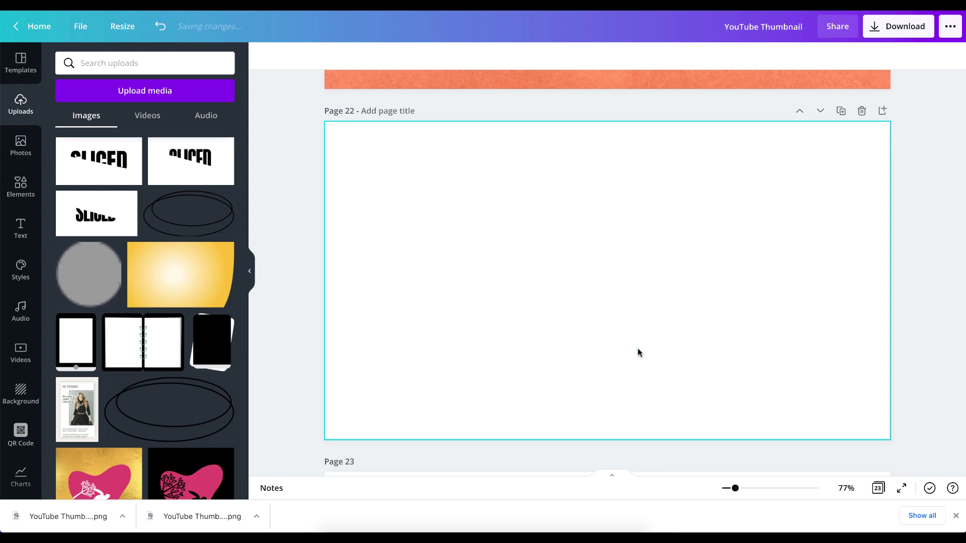
pyautogui.scroll(-7, 637, 350)
pyautogui.click(861, 92)
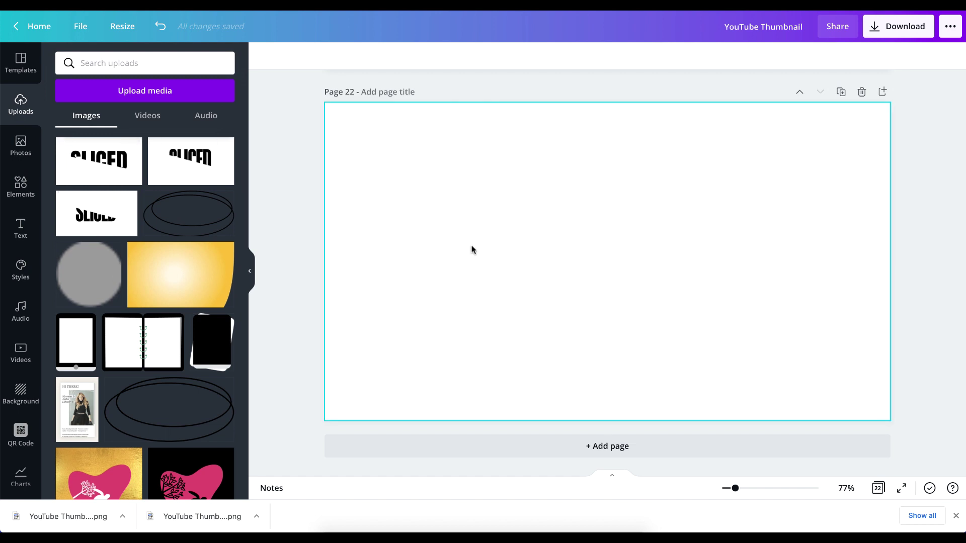
pyautogui.hotkey('ctrl', 'z')
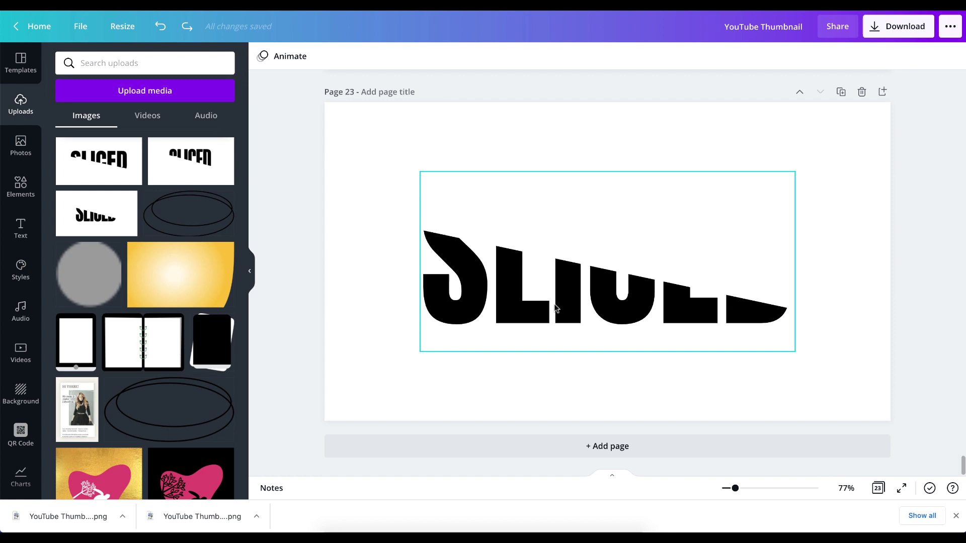
pyautogui.click(862, 92)
# Step: Upload the downloaded SLICED PNG and delete the two older SLICED uploads
pyautogui.moveTo(69, 517); pyautogui.dragTo(80, 322)
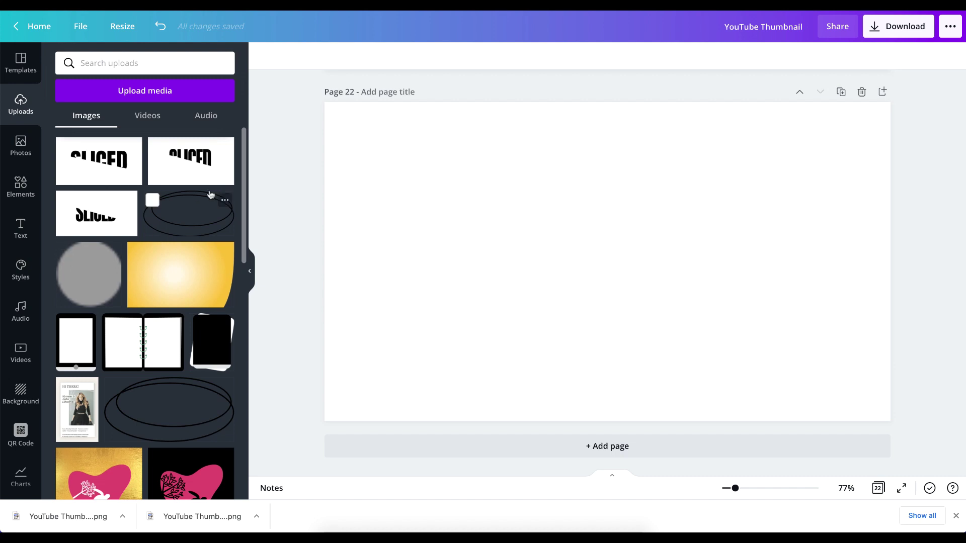
pyautogui.click(65, 201)
pyautogui.click(158, 201)
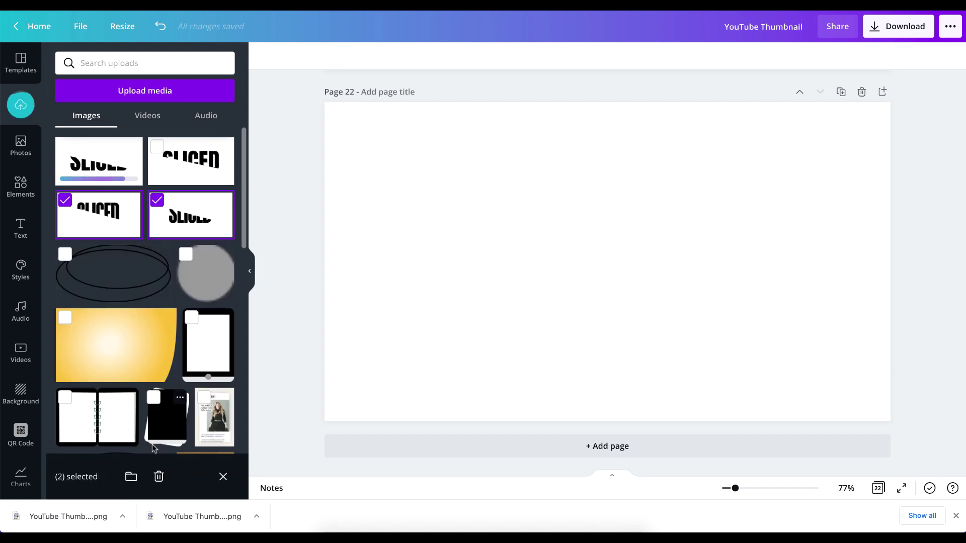
pyautogui.click(159, 477)
pyautogui.click(516, 279)
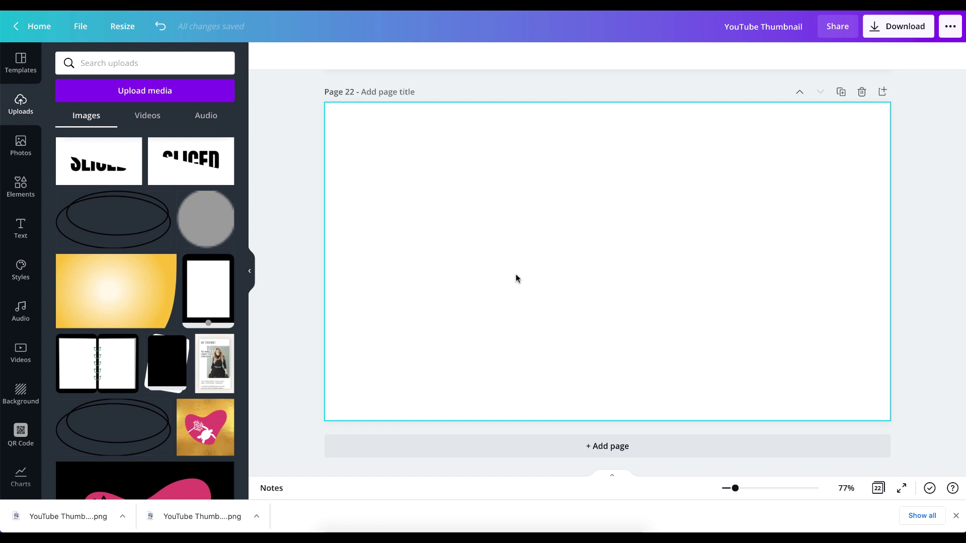
# Step: Add the lower and upper SLICED half images from Uploads onto page 22, then select the upper one
pyautogui.click(104, 160)
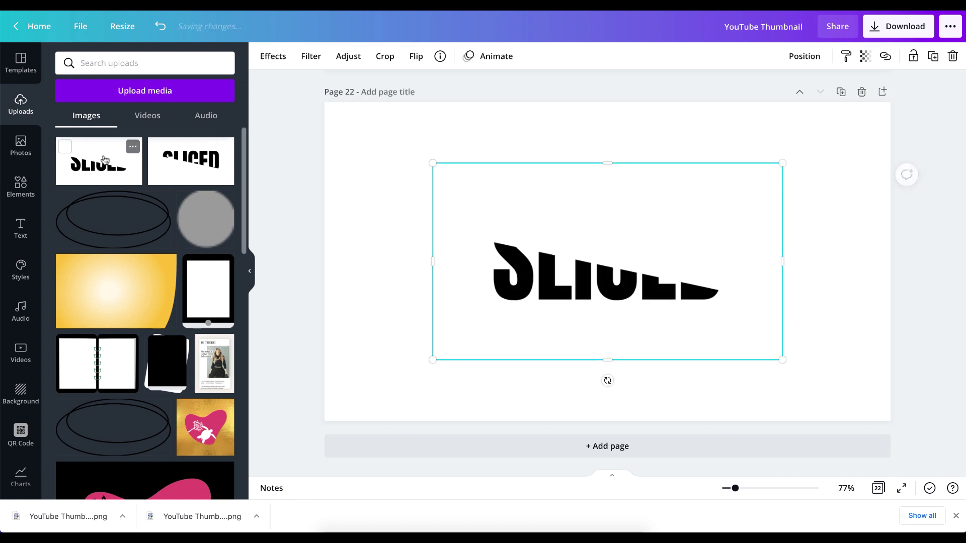
pyautogui.click(191, 160)
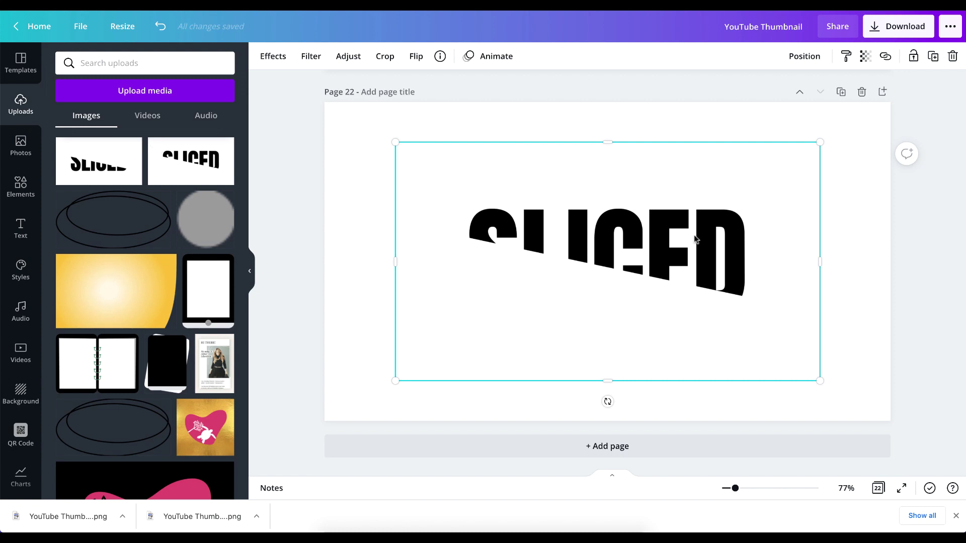
pyautogui.click(858, 244)
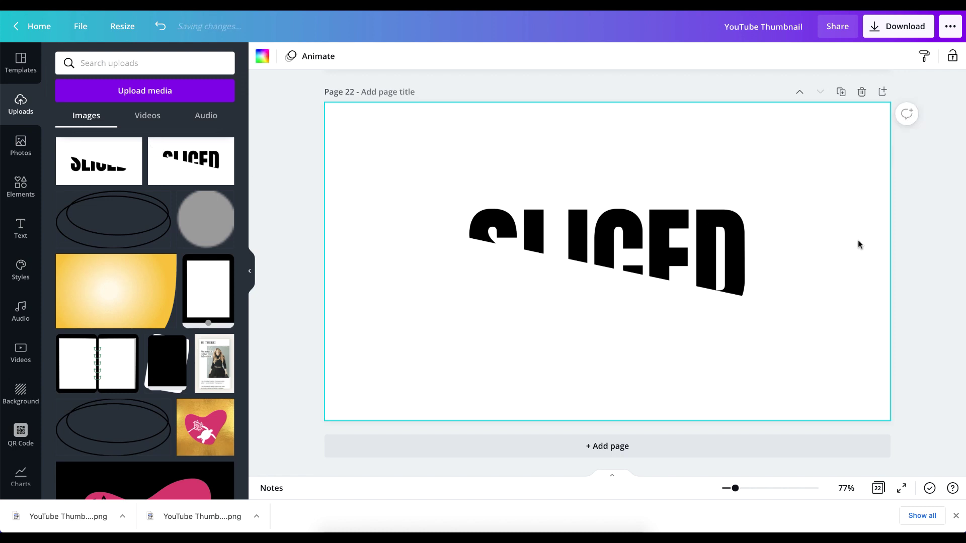
pyautogui.click(715, 240)
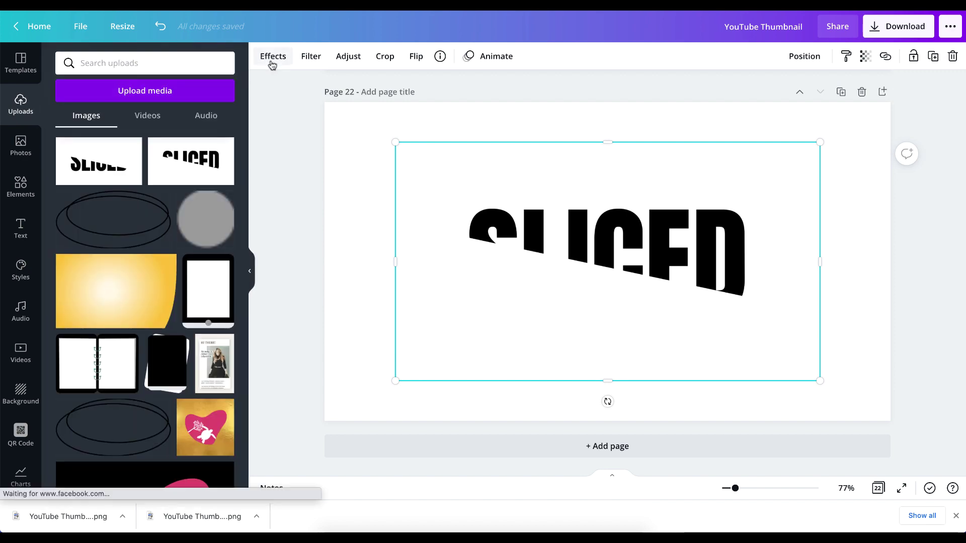
# Step: Remove the upper SLICED half's white background with Background Remover
pyautogui.click(272, 63)
pyautogui.click(134, 101)
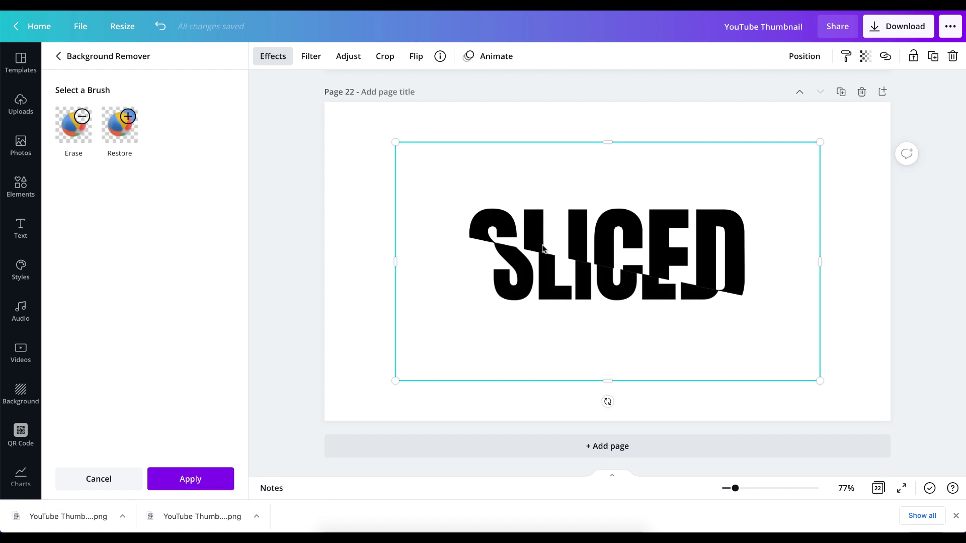
pyautogui.click(194, 479)
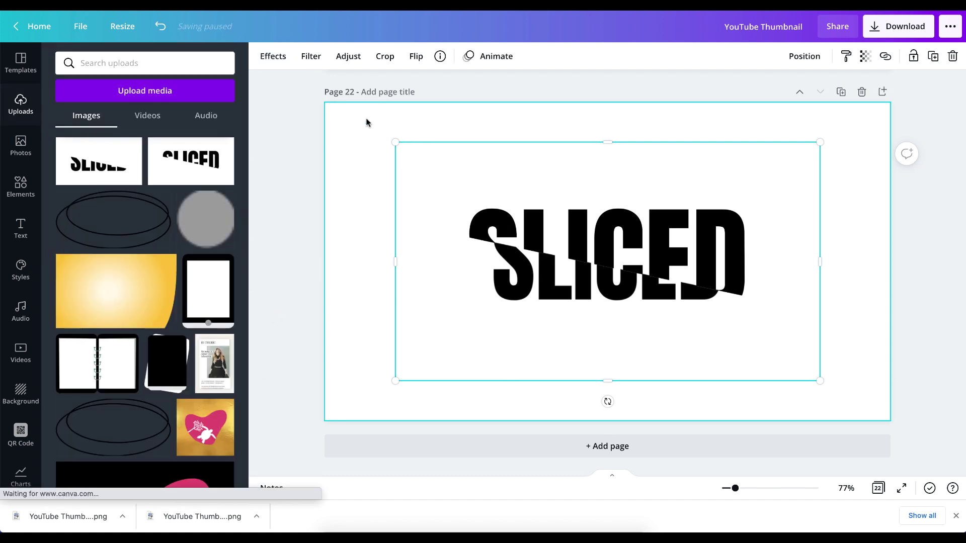
# Step: Make the page background teal and move the upper SLICED half up and left
pyautogui.click(341, 132)
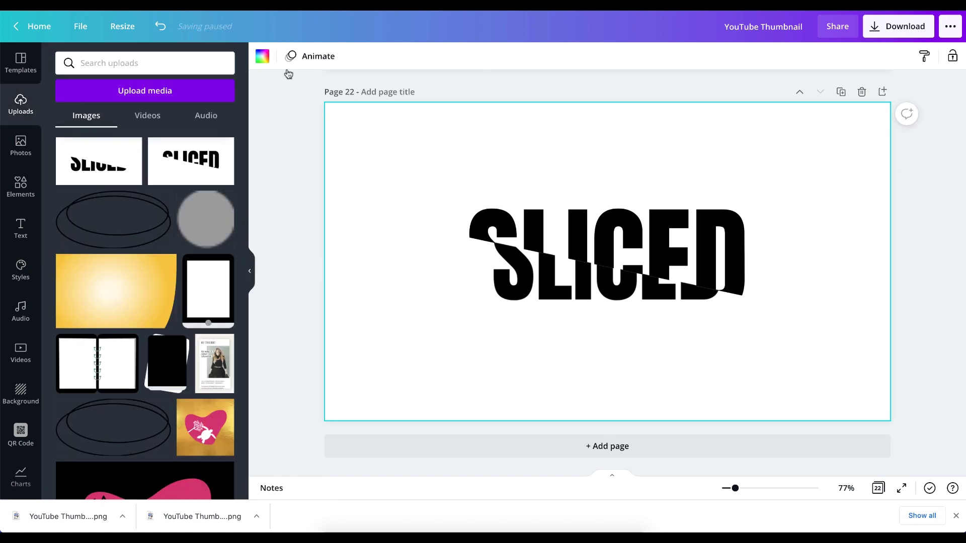
pyautogui.click(262, 55)
pyautogui.click(129, 116)
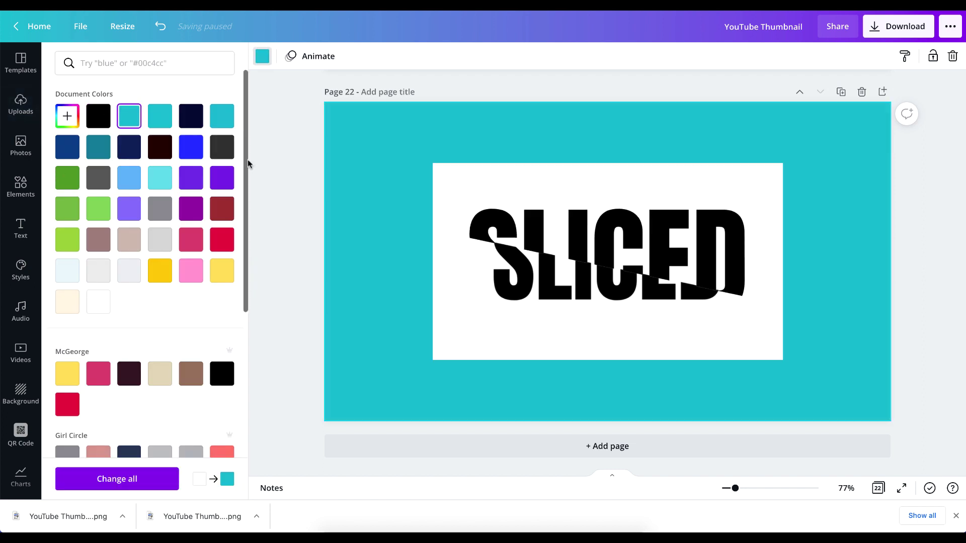
pyautogui.click(332, 166)
pyautogui.click(548, 262)
pyautogui.moveTo(548, 262); pyautogui.dragTo(440, 149)
# Step: Apply Background Remover to the lower SLICED half to drop its white box
pyautogui.click(550, 318)
pyautogui.click(271, 56)
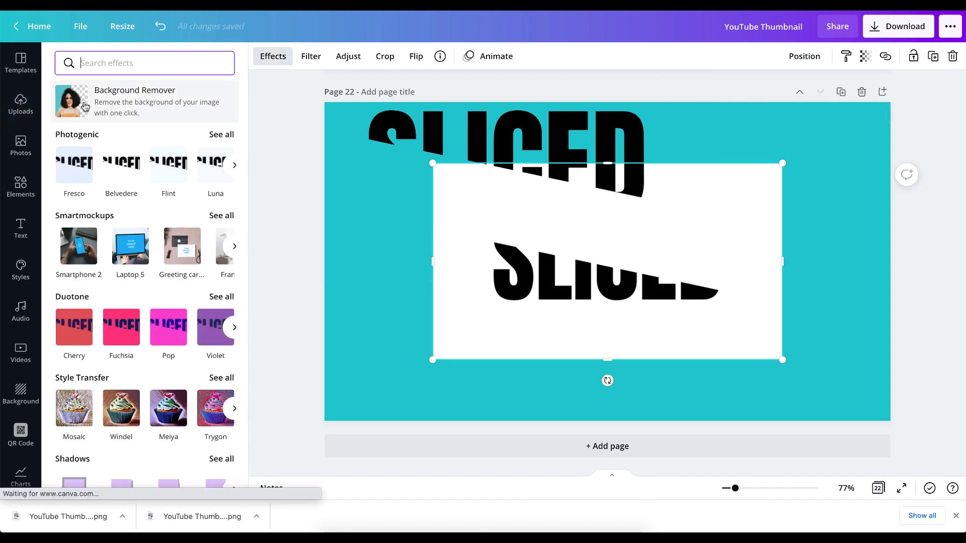
pyautogui.click(122, 111)
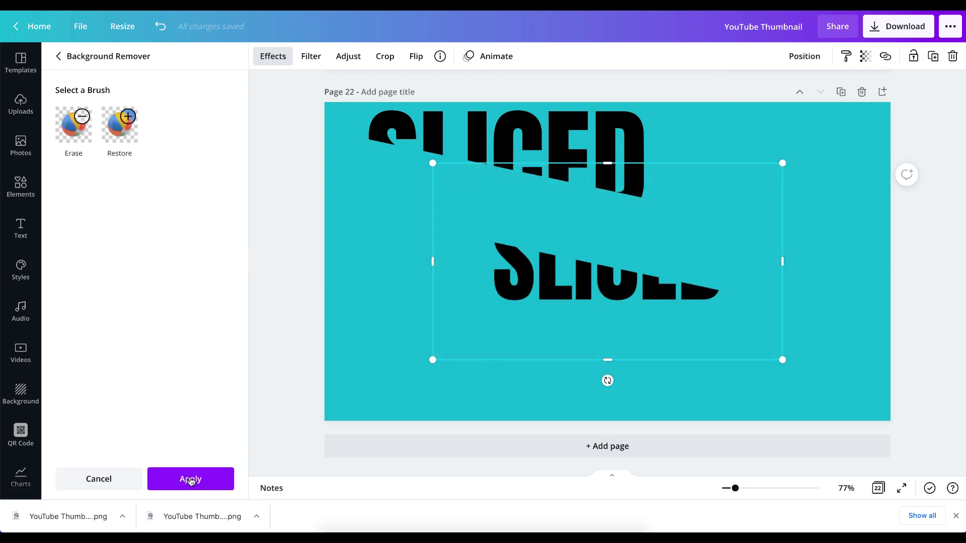
pyautogui.click(190, 481)
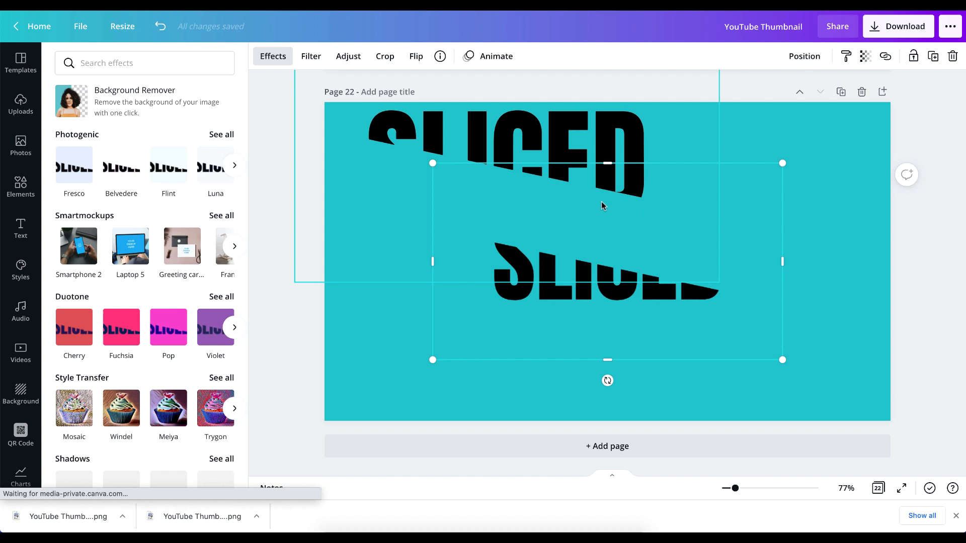
pyautogui.click(265, 55)
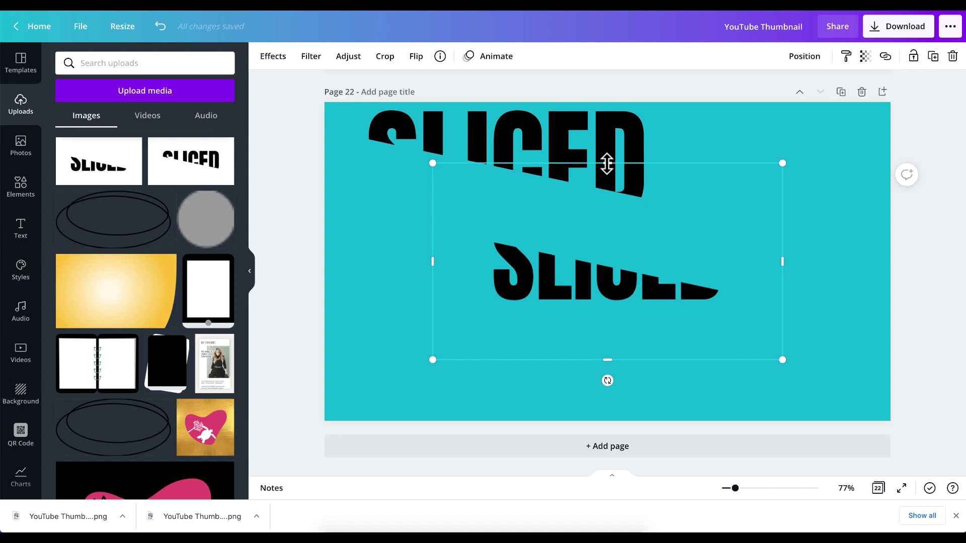
# Step: Trim the lower SLICED half's image box from the top, right and bottom
pyautogui.moveTo(607, 163); pyautogui.dragTo(608, 239)
pyautogui.moveTo(780, 274); pyautogui.dragTo(723, 271)
pyautogui.moveTo(617, 274); pyautogui.dragTo(600, 252)
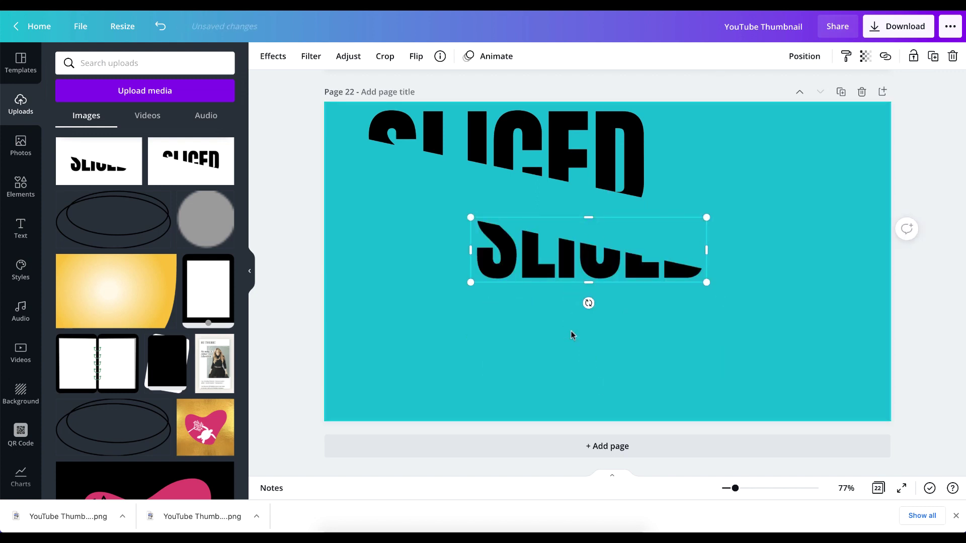
pyautogui.hotkey('ctrl', 'z')
pyautogui.moveTo(716, 161); pyautogui.dragTo(647, 156)
pyautogui.moveTo(504, 282); pyautogui.dragTo(500, 200)
pyautogui.click(854, 183)
# Step: Move the top half onto the lower half and enlarge the lower half to match
pyautogui.moveTo(513, 156); pyautogui.dragTo(618, 230)
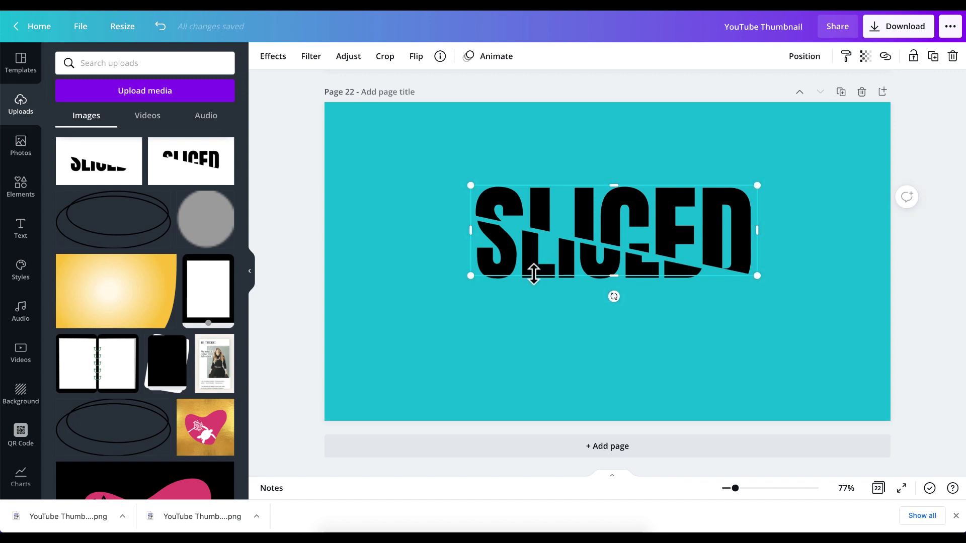
pyautogui.click(511, 315)
pyautogui.click(491, 278)
pyautogui.click(490, 287)
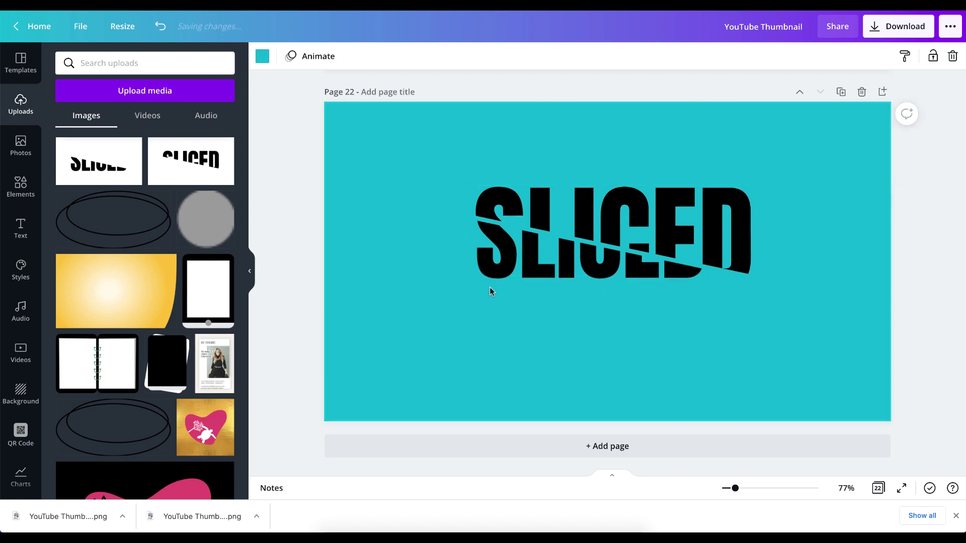
pyautogui.click(486, 279)
pyautogui.moveTo(708, 287); pyautogui.dragTo(752, 302)
pyautogui.click(691, 334)
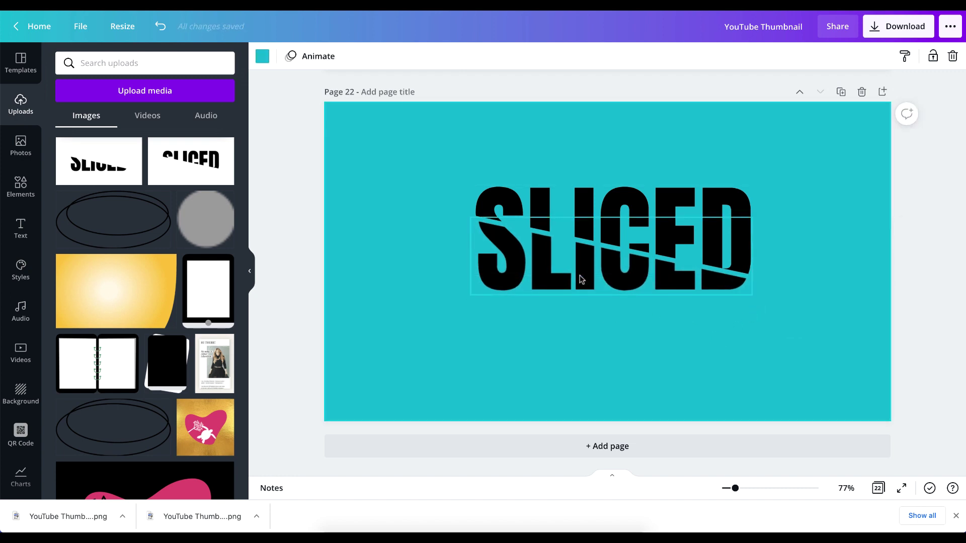
# Step: Select both SLICED halves together and move the word to the page centre
pyautogui.moveTo(411, 155); pyautogui.dragTo(760, 326)
pyautogui.moveTo(646, 229); pyautogui.dragTo(639, 250)
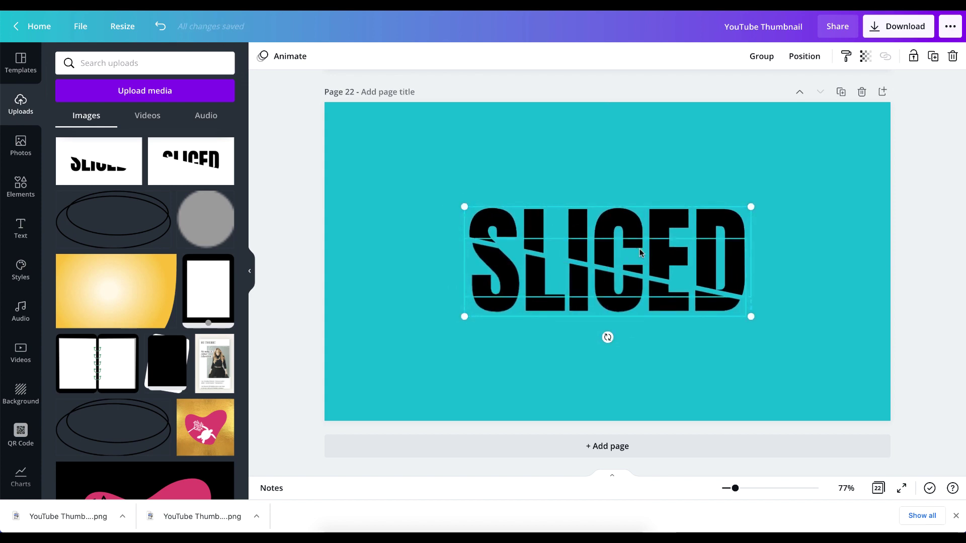
pyautogui.scroll(5, 620, 175)
# Step: Nudge the lower SLICED half slightly right to align with the top half
pyautogui.click(621, 176)
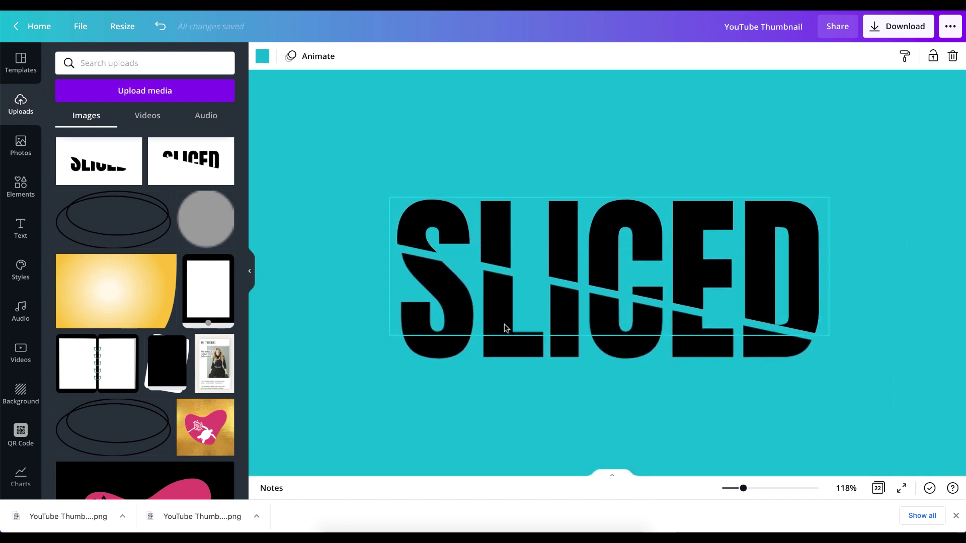
pyautogui.click(504, 324)
pyautogui.moveTo(505, 348); pyautogui.dragTo(510, 348)
pyautogui.click(469, 157)
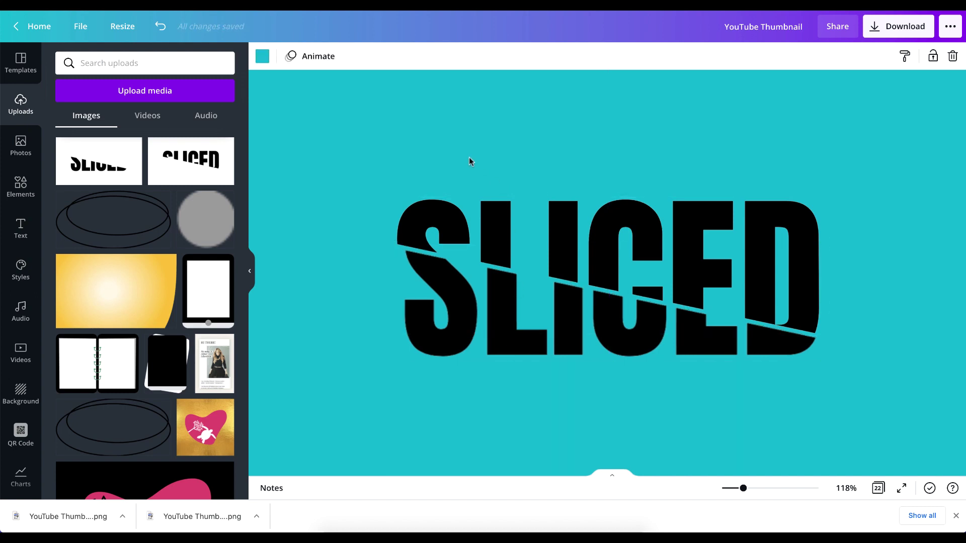
pyautogui.scroll(-1, 469, 160)
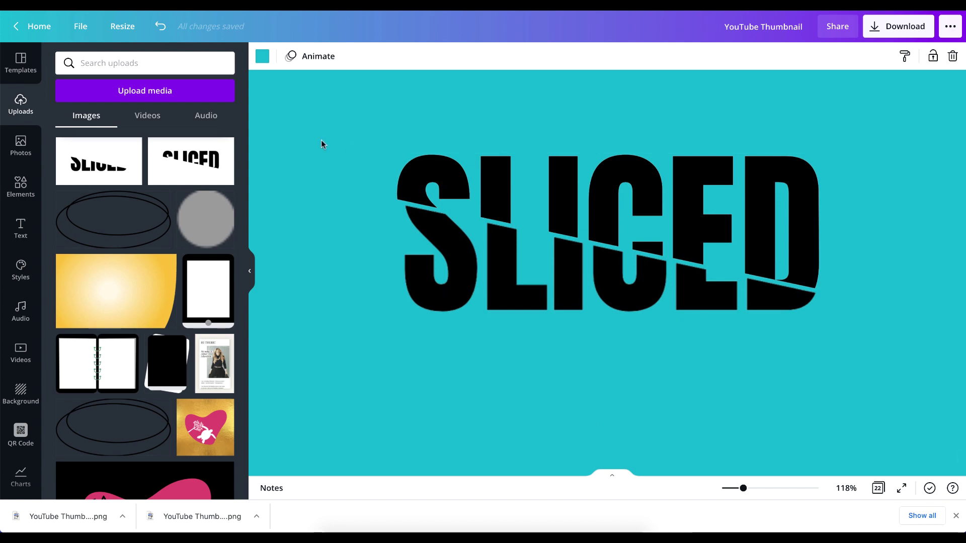
# Step: Duplicate the upper SLICED slice, place the copy below, and stretch it to 714 × 245
pyautogui.click(434, 179)
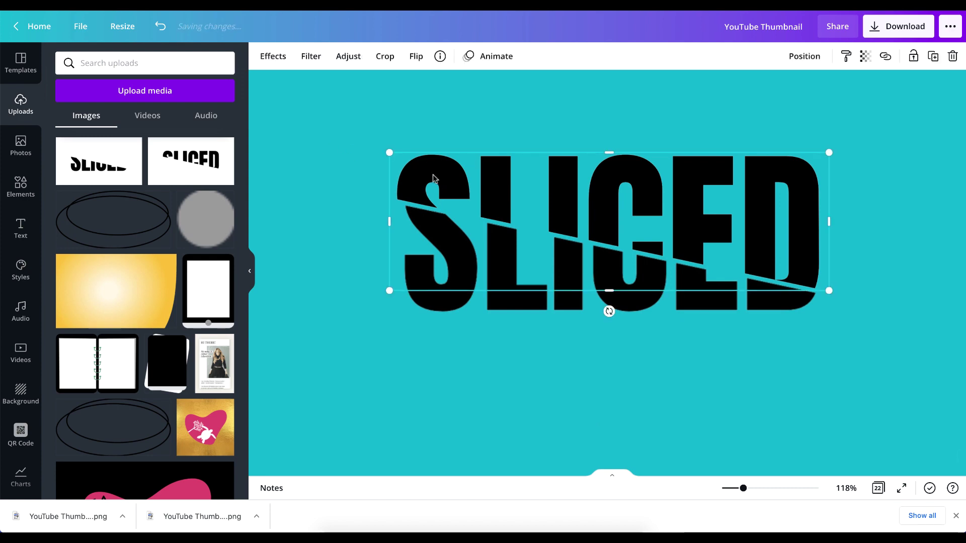
pyautogui.hotkey('ctrl', 'd')
pyautogui.moveTo(433, 179); pyautogui.dragTo(391, 356)
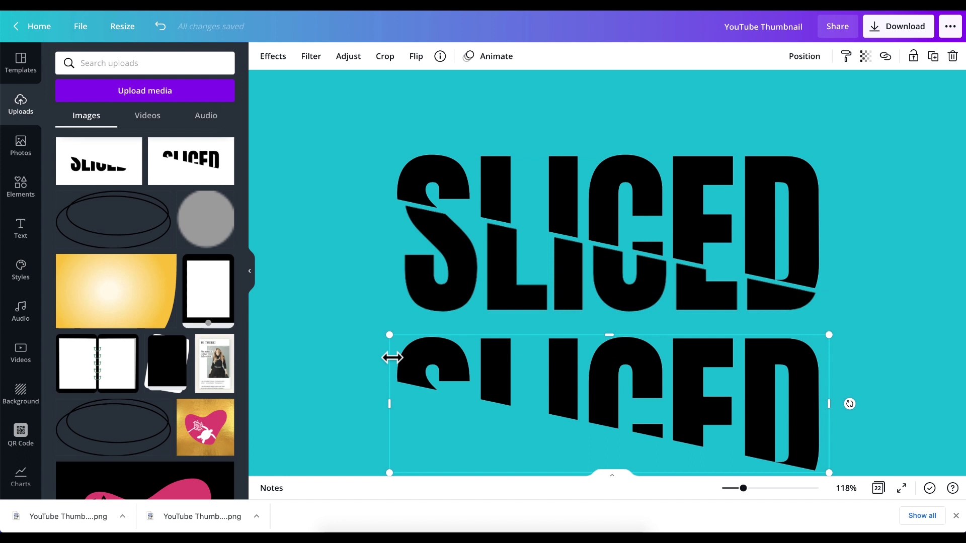
pyautogui.moveTo(396, 400); pyautogui.dragTo(367, 403)
pyautogui.moveTo(603, 334); pyautogui.dragTo(605, 306)
# Step: Set the copy's Blur to 25 and Transparency to 61
pyautogui.click(348, 57)
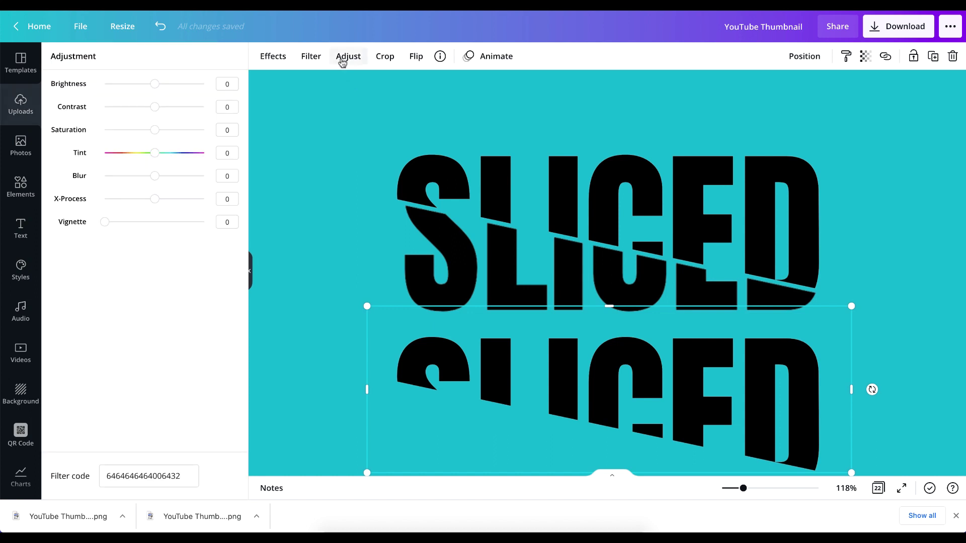
pyautogui.moveTo(154, 179); pyautogui.dragTo(167, 180)
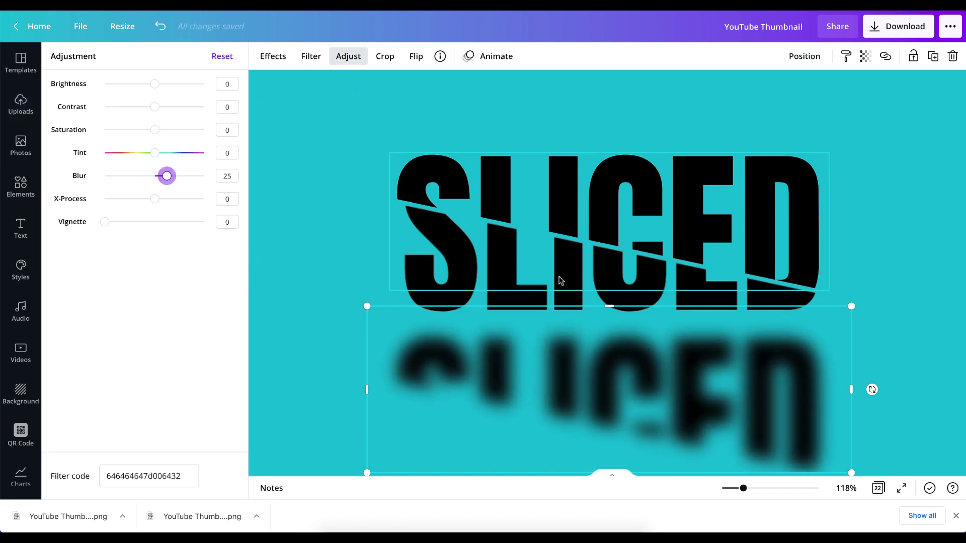
pyautogui.click(866, 57)
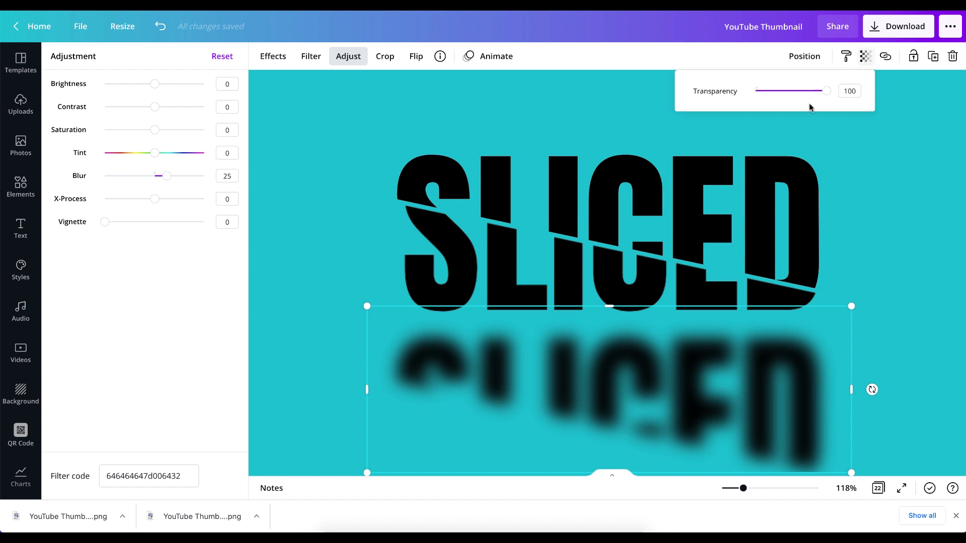
pyautogui.moveTo(829, 92); pyautogui.dragTo(800, 94)
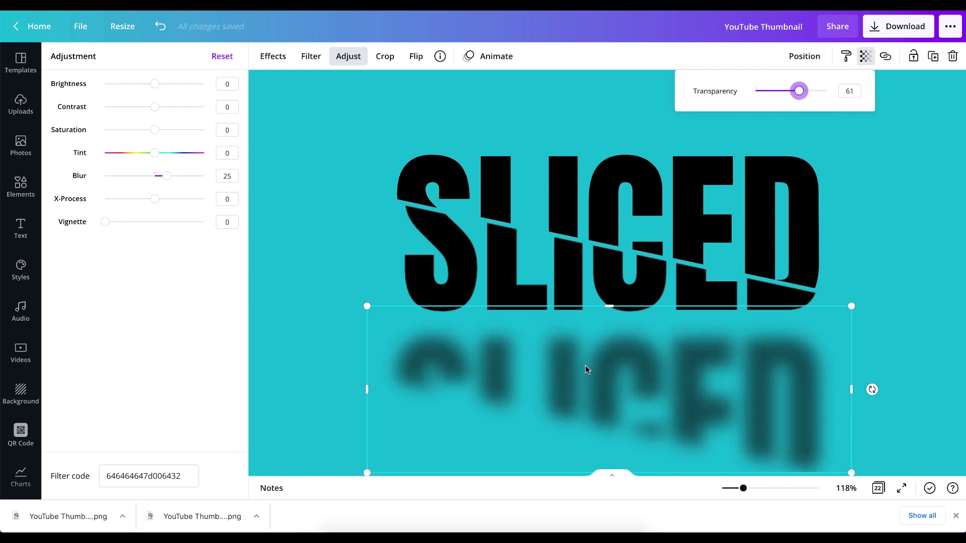
# Step: Move the blurred copy behind the SLICED text, send it backward, and resize it to 712 × 245
pyautogui.moveTo(573, 422); pyautogui.dragTo(570, 248)
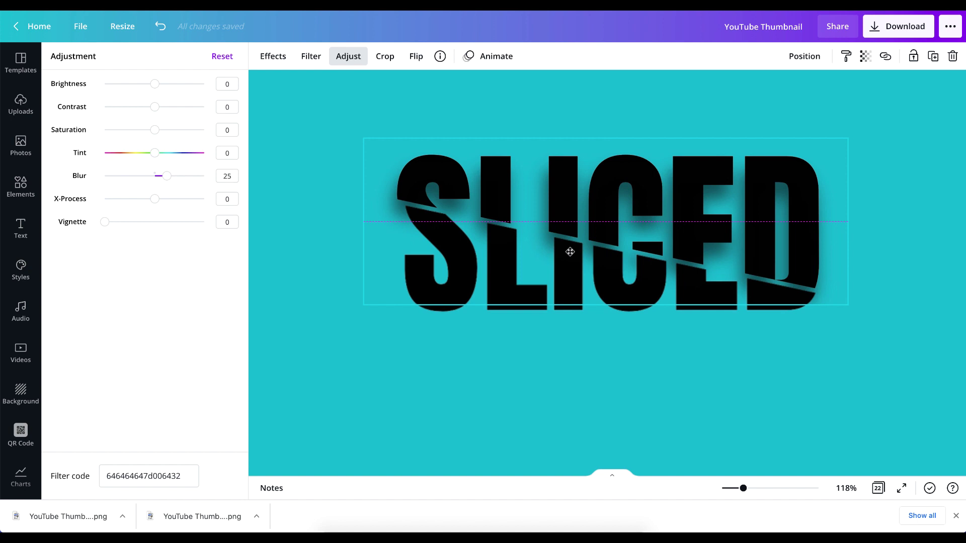
pyautogui.click(813, 59)
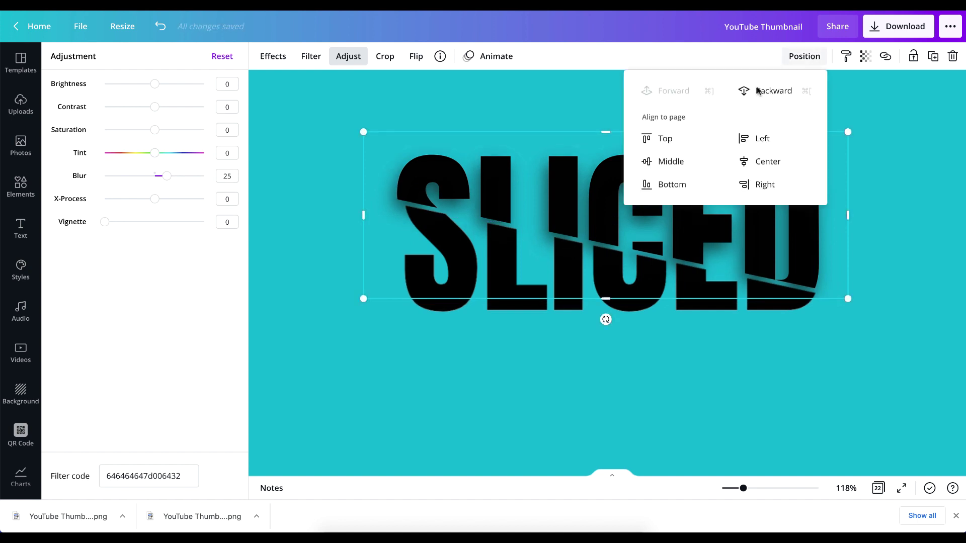
pyautogui.click(759, 90)
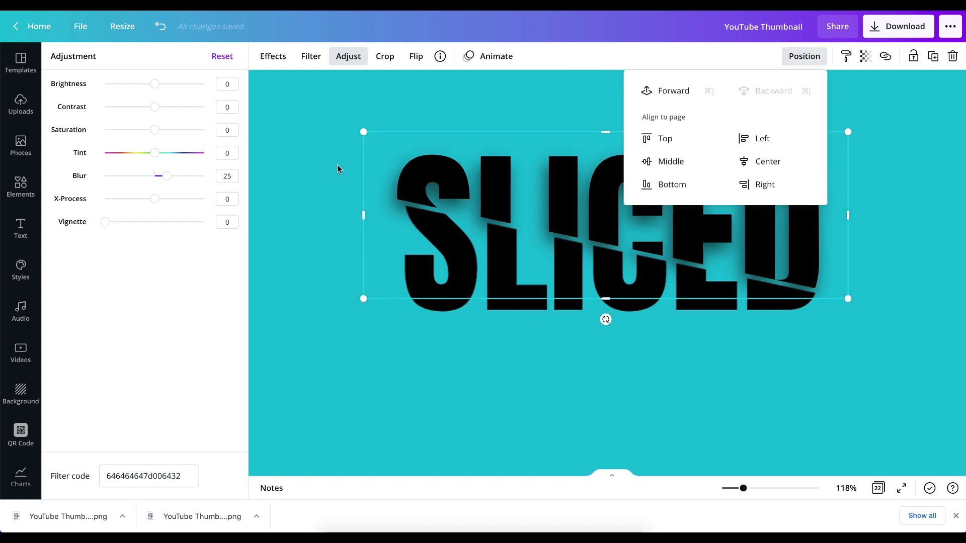
pyautogui.moveTo(369, 286)
pyautogui.mouseDown()
pyautogui.moveTo(362, 296)
pyautogui.moveTo(383, 284)
pyautogui.mouseUp()
pyautogui.moveTo(853, 124); pyautogui.dragTo(859, 112)
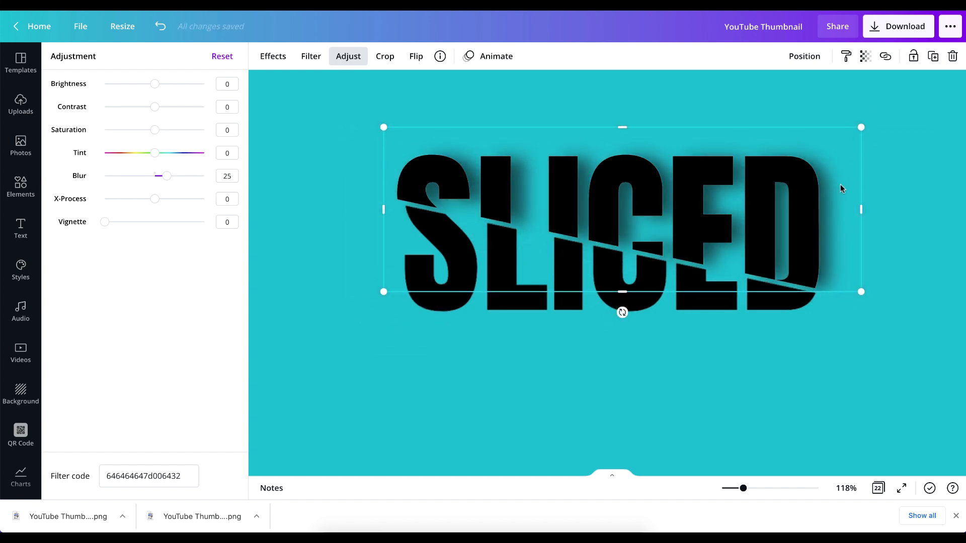
# Step: Move the lower SLICED slice below the text and make it wider and taller
pyautogui.click(813, 352)
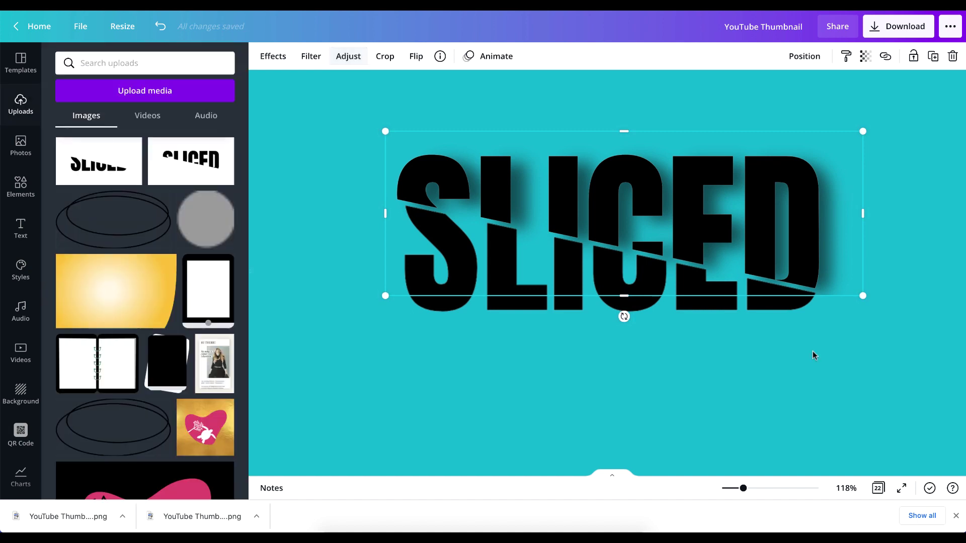
pyautogui.click(444, 324)
pyautogui.click(433, 307)
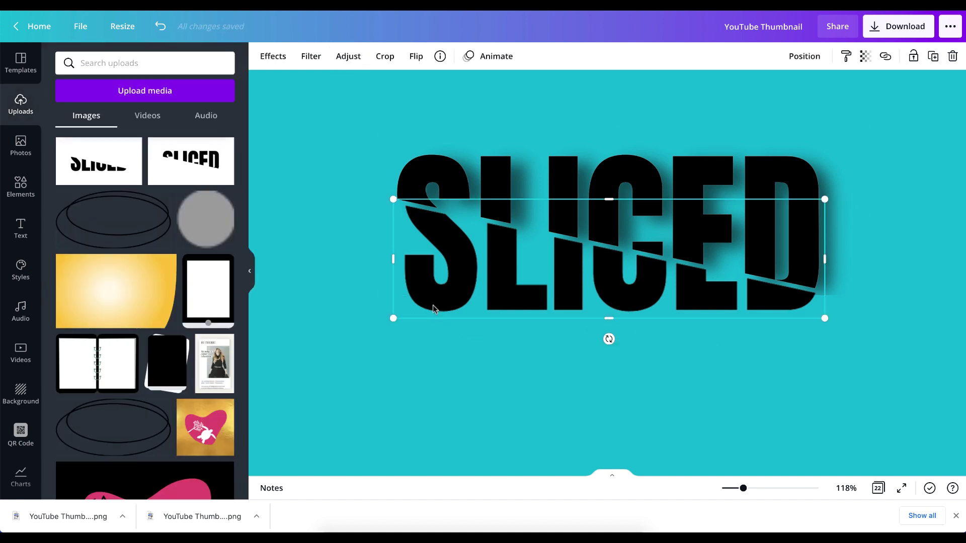
pyautogui.moveTo(433, 307); pyautogui.dragTo(425, 392)
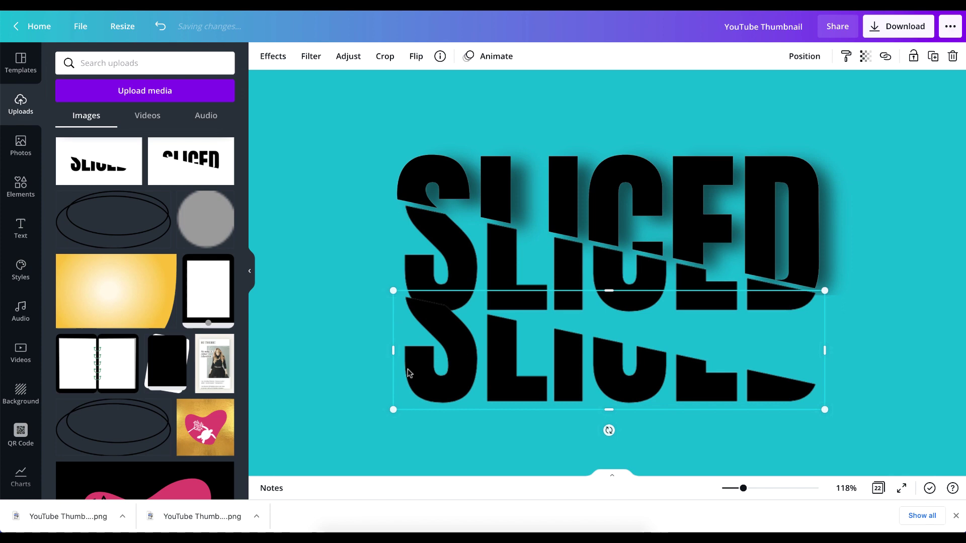
pyautogui.moveTo(390, 351); pyautogui.dragTo(374, 351)
pyautogui.moveTo(607, 408); pyautogui.dragTo(609, 420)
# Step: Give the lower slice Blur 22 and Transparency of about 56
pyautogui.click(348, 57)
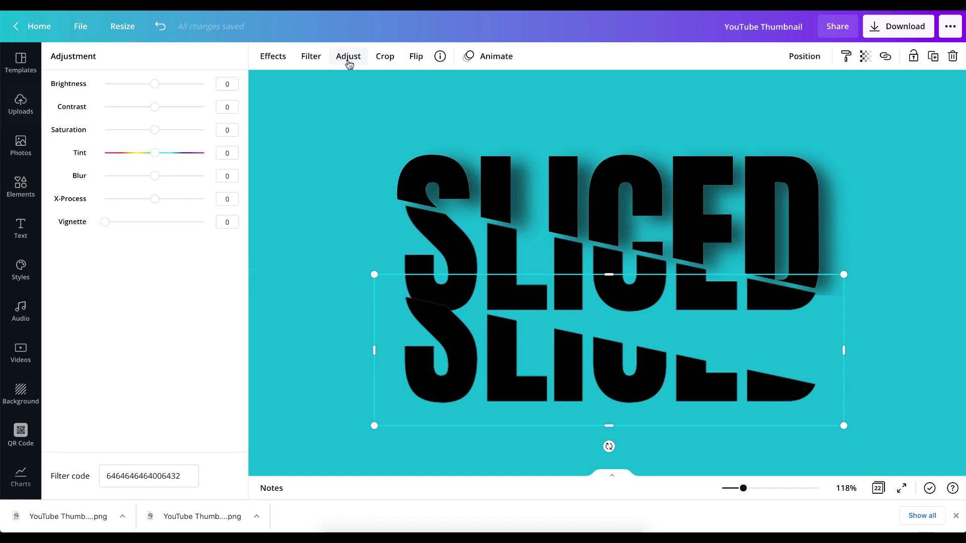
pyautogui.moveTo(157, 177); pyautogui.dragTo(166, 179)
pyautogui.click(865, 58)
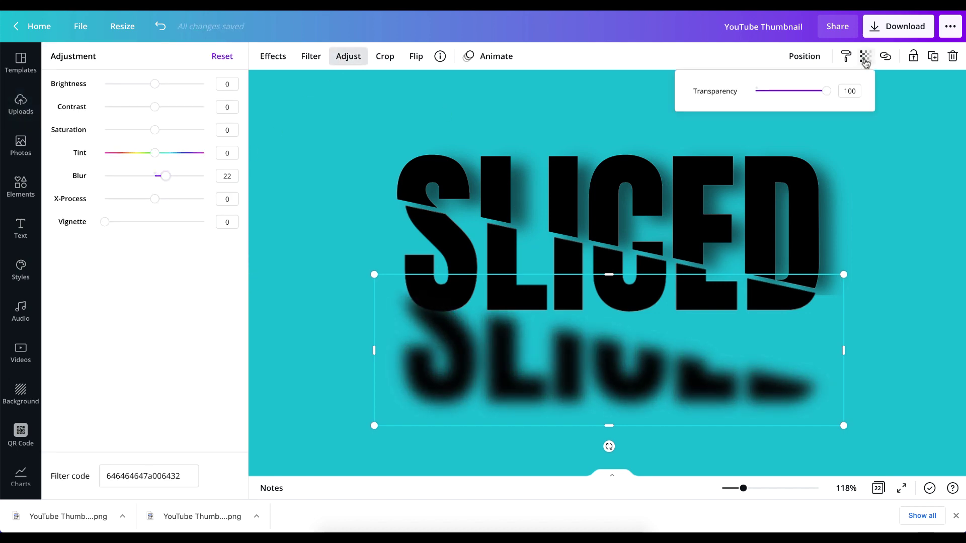
pyautogui.moveTo(827, 97); pyautogui.dragTo(799, 97)
# Step: Send the blurred slice to the back behind the text and stretch the top image's bottom edge down
pyautogui.click(801, 58)
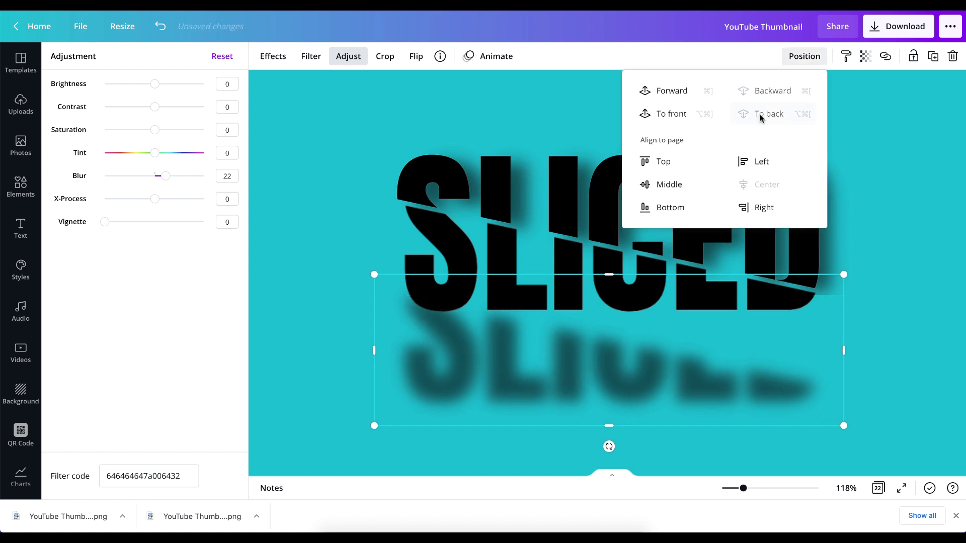
pyautogui.click(898, 213)
pyautogui.moveTo(659, 371); pyautogui.dragTo(672, 291)
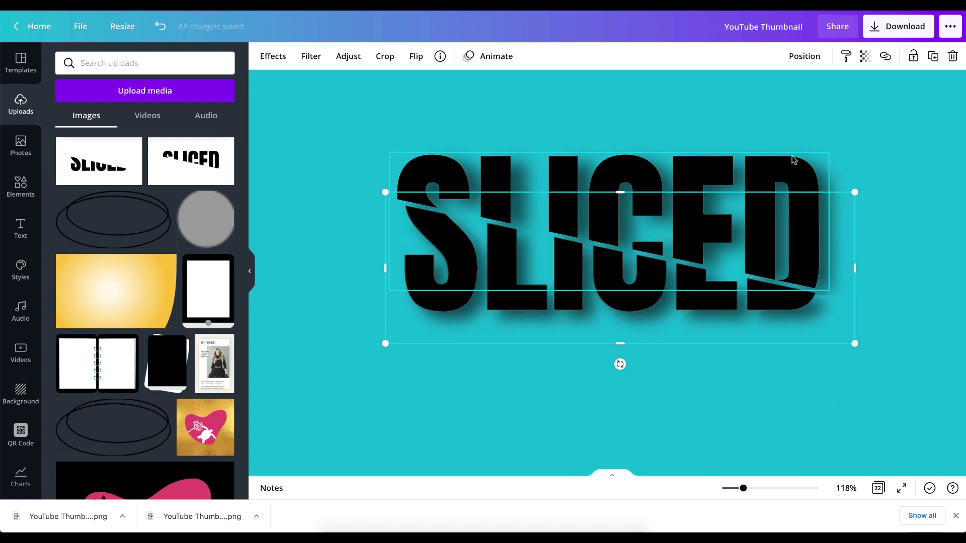
pyautogui.click(833, 159)
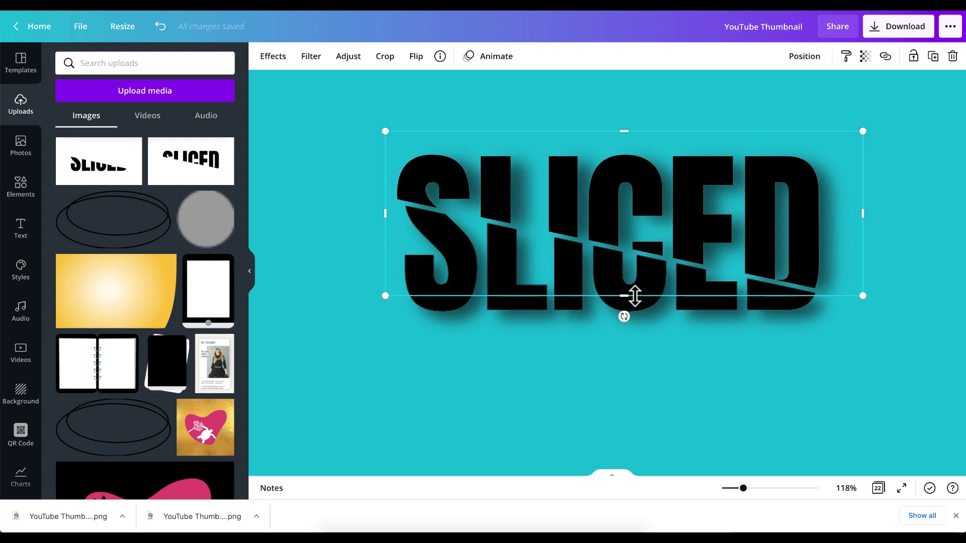
pyautogui.moveTo(624, 295); pyautogui.dragTo(626, 312)
pyautogui.click(910, 294)
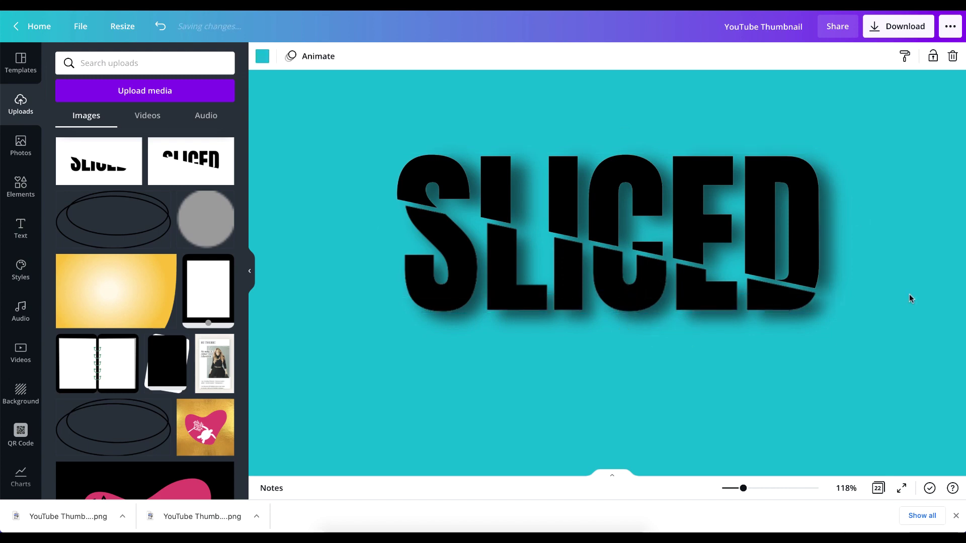
# Step: Nudge the shadow slightly lower and shift the SLICED text right to sit over it
pyautogui.moveTo(658, 334); pyautogui.dragTo(659, 347)
pyautogui.click(950, 151)
pyautogui.click(829, 199)
pyautogui.moveTo(829, 199); pyautogui.dragTo(837, 199)
pyautogui.click(890, 207)
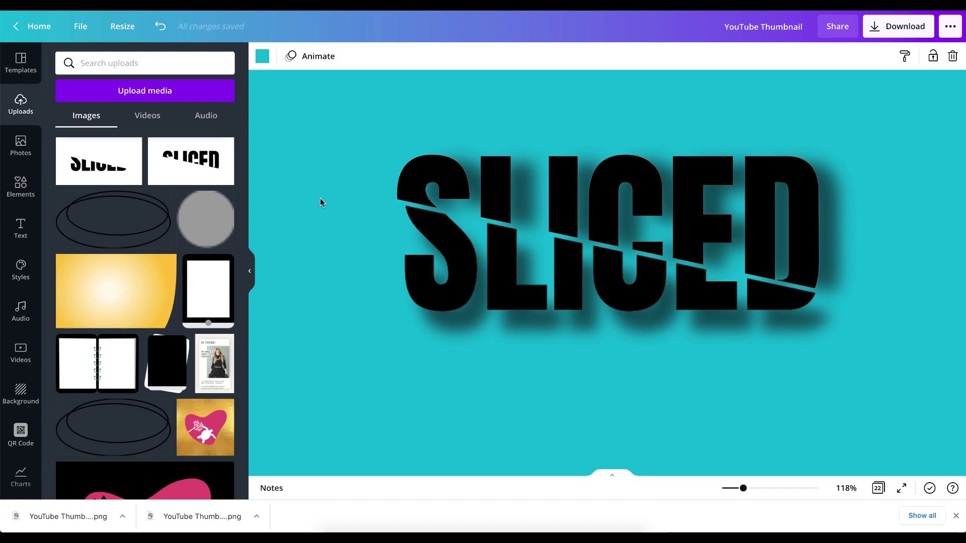
pyautogui.click(440, 188)
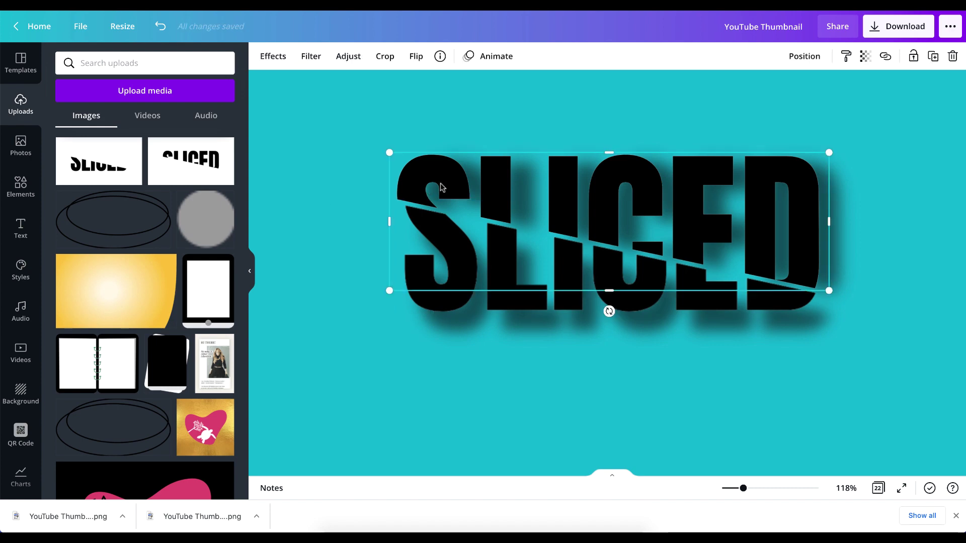
# Step: Apply the Cherry duotone effect to the top SLICED half
pyautogui.click(268, 58)
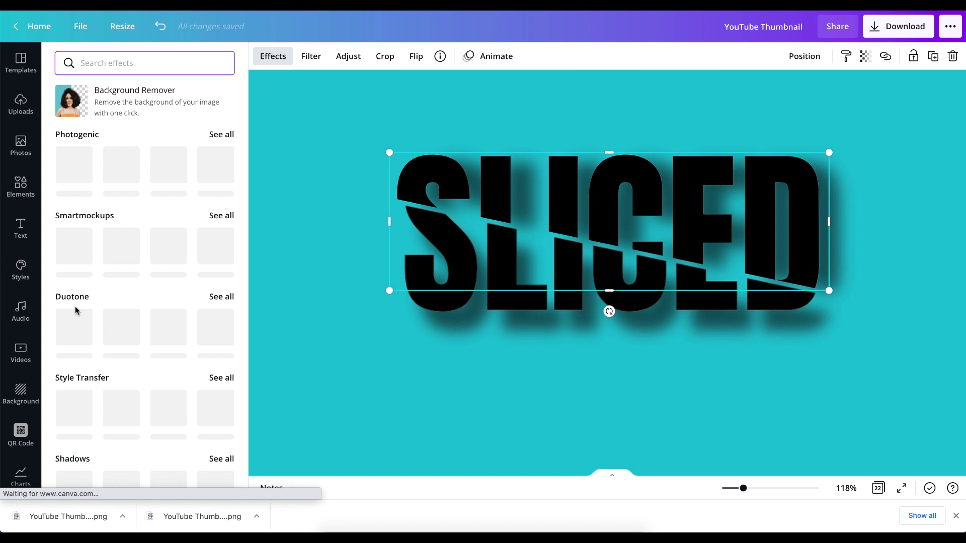
pyautogui.click(71, 330)
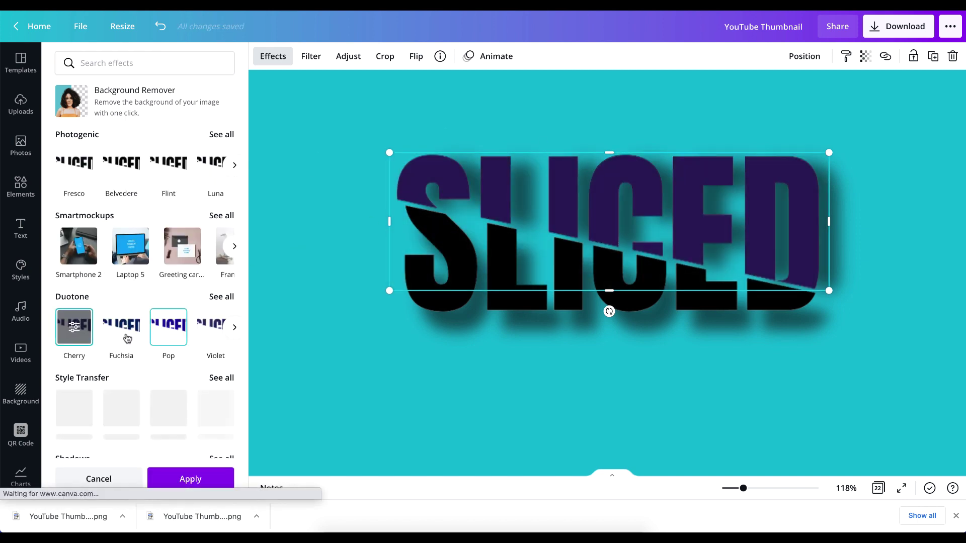
pyautogui.hscroll(1, 73, 329)
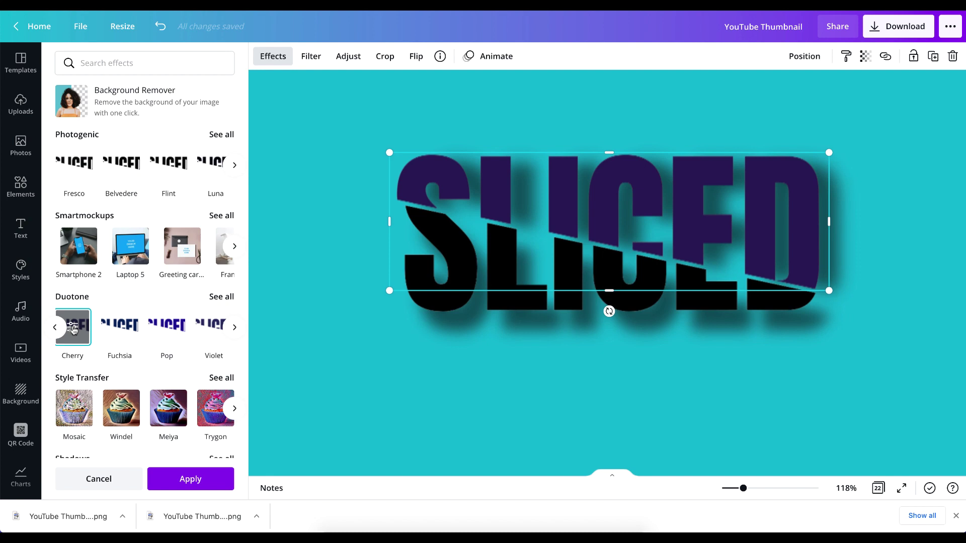
pyautogui.click(74, 330)
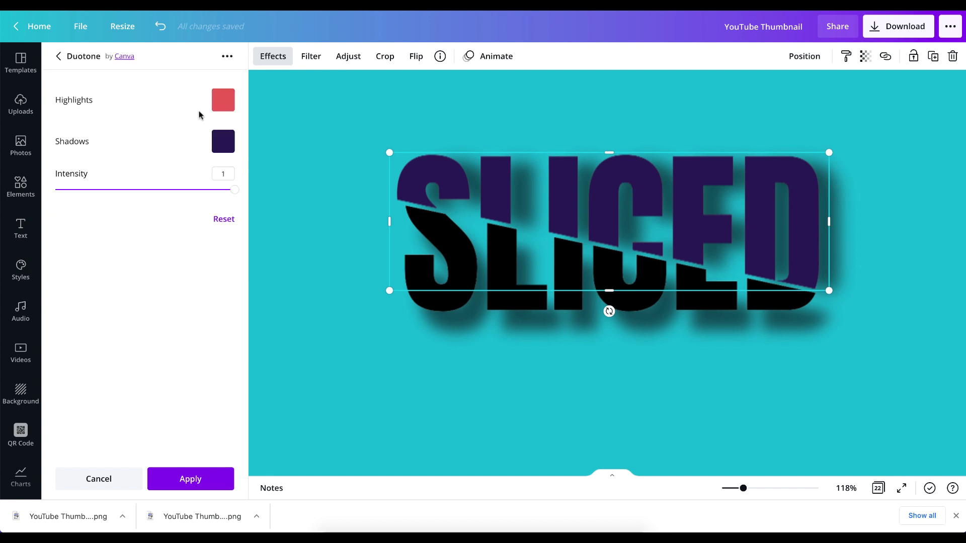
# Step: Set the duotone Highlights colour to dark purple #484276
pyautogui.click(223, 99)
pyautogui.click(230, 152)
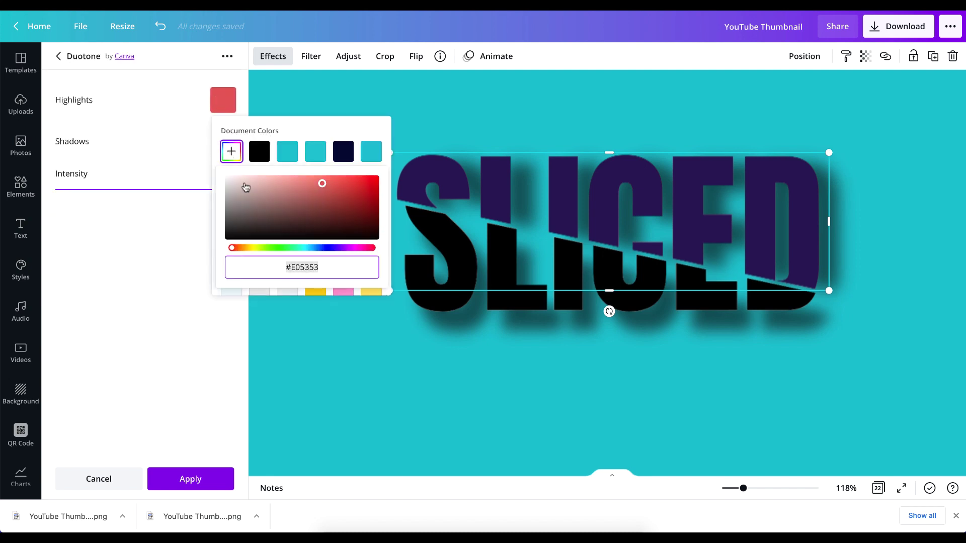
pyautogui.moveTo(233, 248); pyautogui.dragTo(293, 212)
pyautogui.click(327, 236)
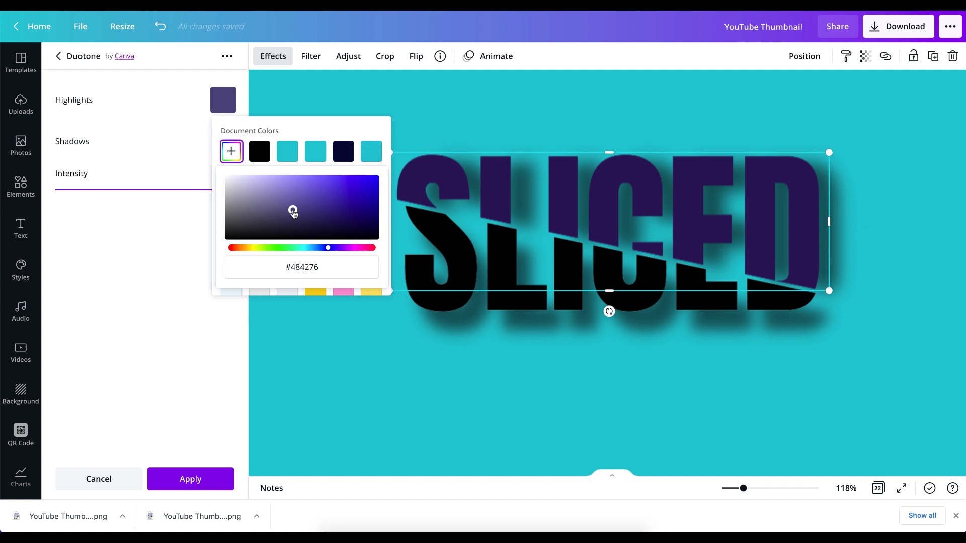
pyautogui.click(178, 276)
# Step: Set the duotone Shadows colour to dark yellow from Document Colors
pyautogui.click(220, 151)
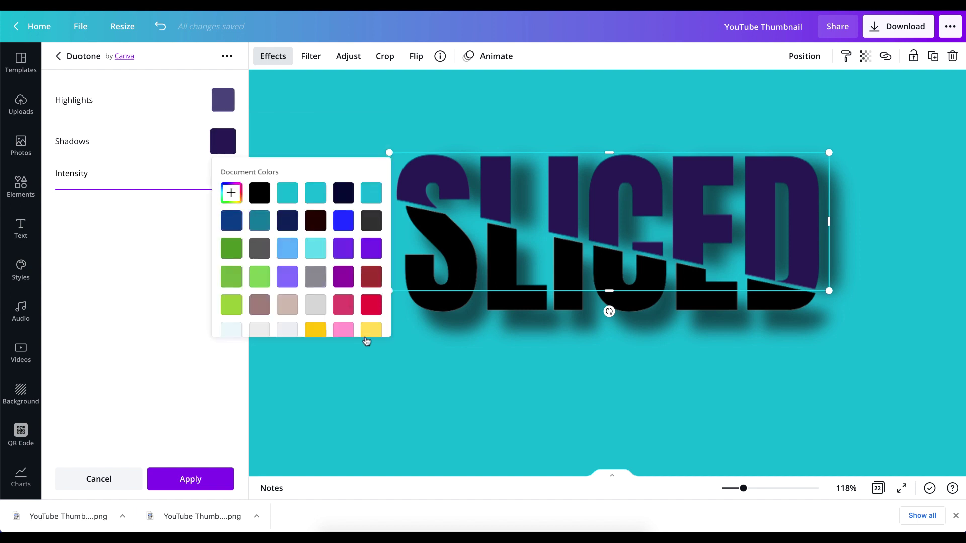
pyautogui.click(372, 329)
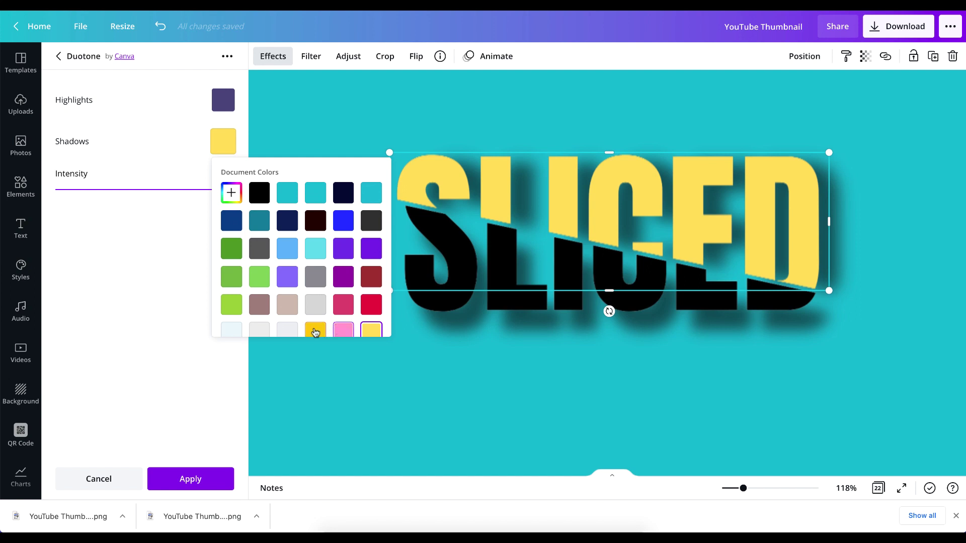
pyautogui.click(316, 331)
pyautogui.click(136, 351)
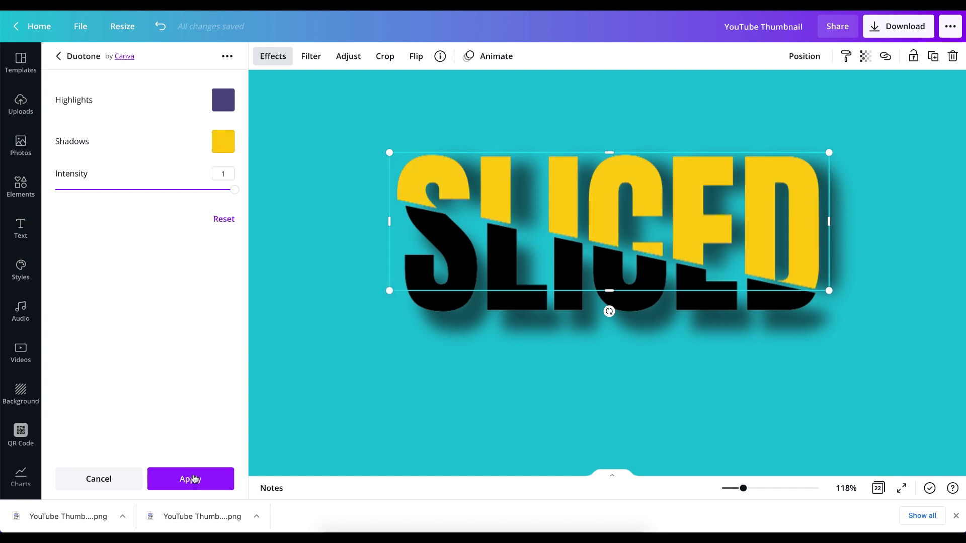